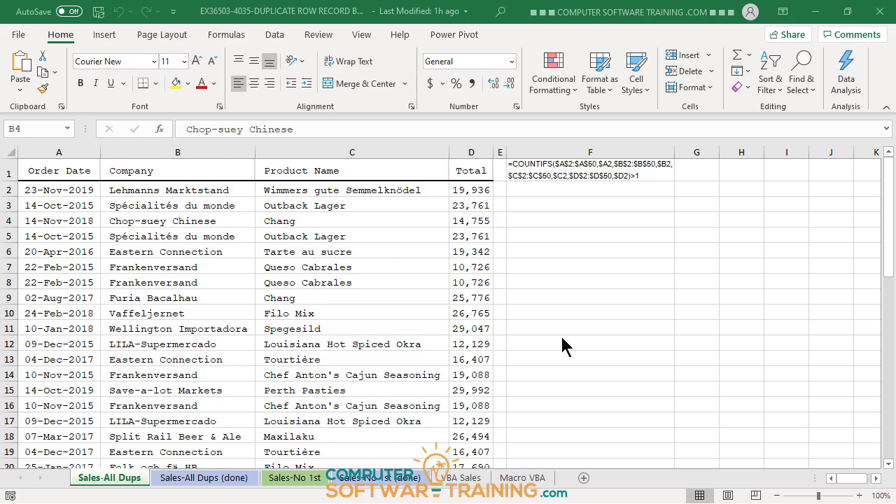
- Copy the COUNTIFS formula text from cell F1 without its leading apostrophe and leave cell editing
{"action": "left_click", "coordinate": [588, 170]}
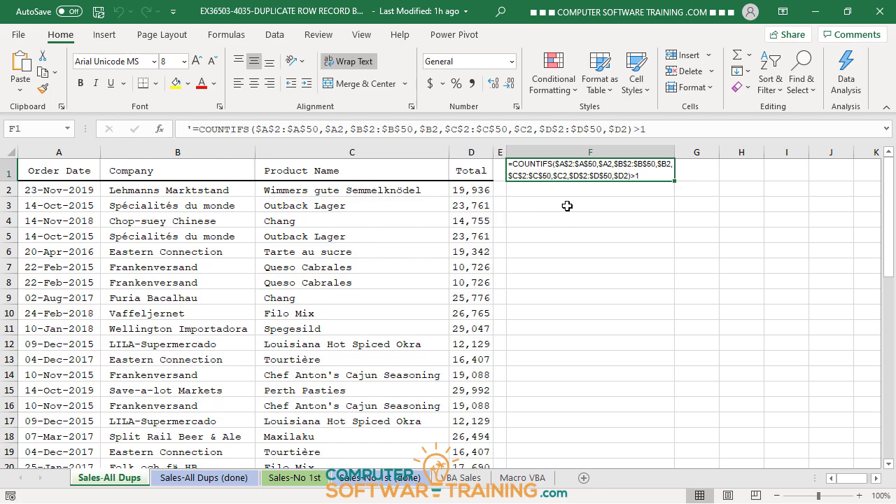
{"action": "left_click", "coordinate": [195, 129]}
{"action": "left_click_drag", "start_coordinate": [205, 130], "coordinate": [658, 130]}
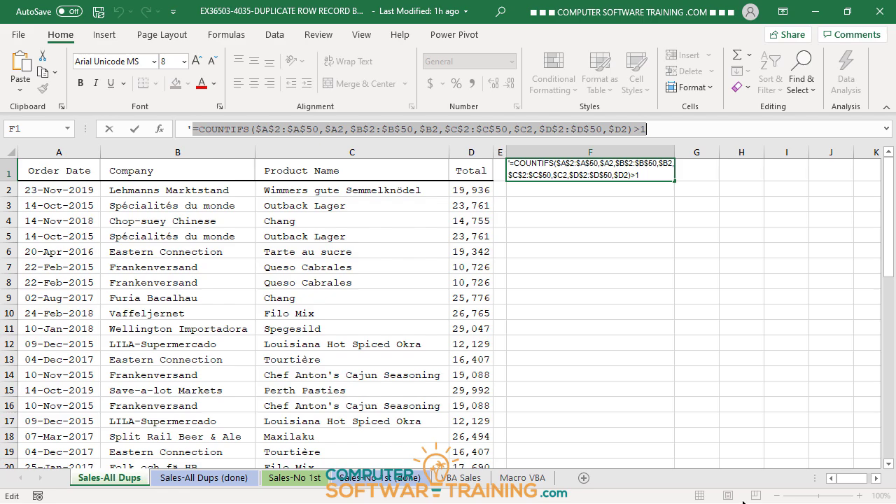
{"action": "right_click", "coordinate": [467, 131]}
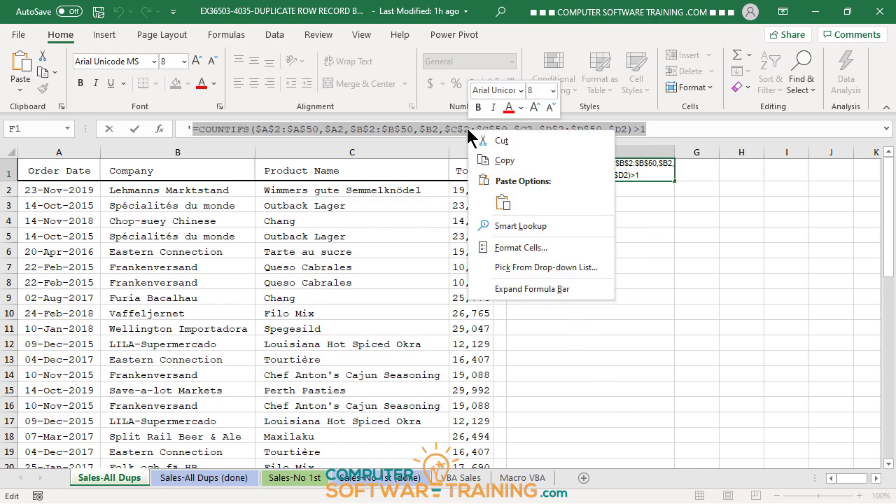
{"action": "left_click", "coordinate": [504, 163]}
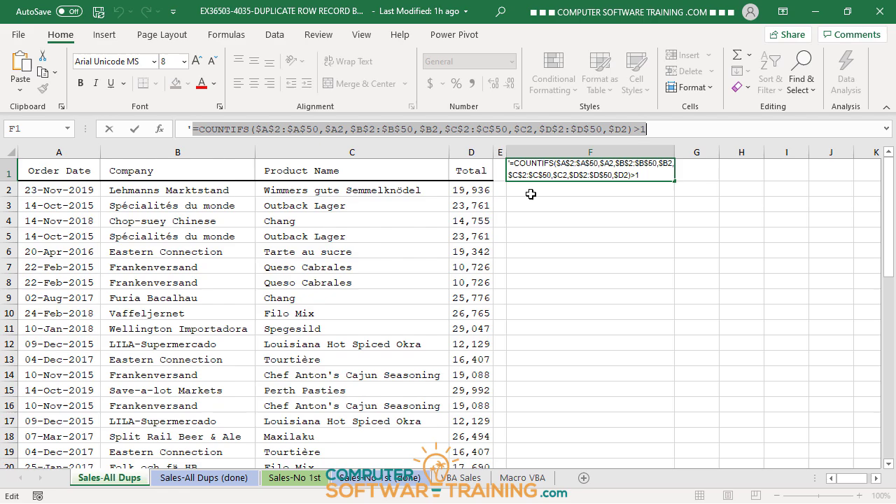
{"action": "key", "text": "Escape"}
{"action": "left_click", "coordinate": [595, 269]}
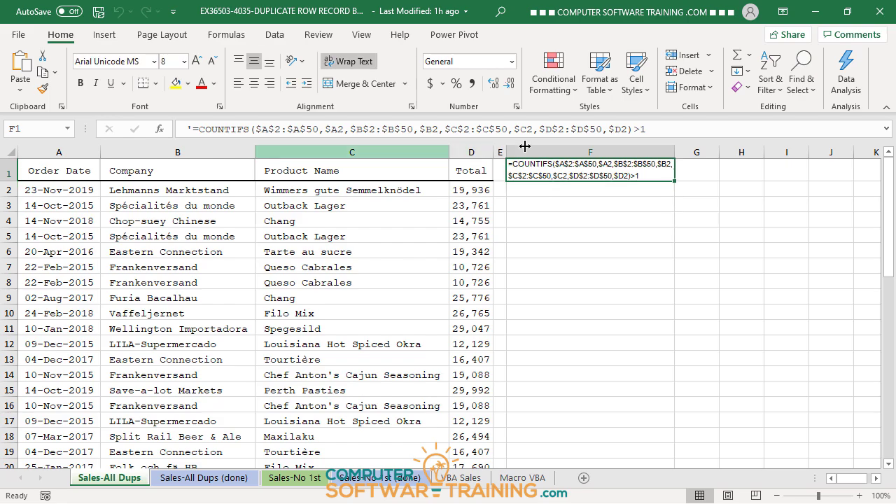
{"action": "left_click", "coordinate": [614, 250]}
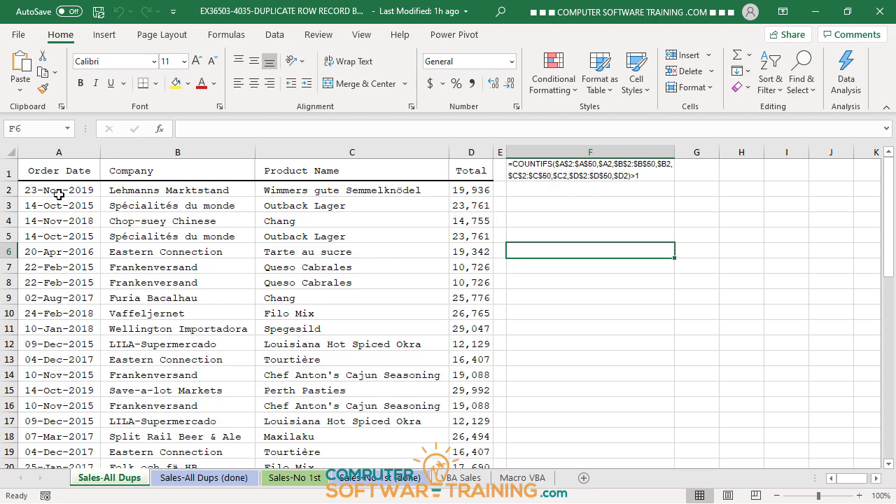
- Start a new conditional formatting rule for the data in A2:D50 that uses a formula to determine which cells to format
{"action": "left_click_drag", "start_coordinate": [58, 194], "coordinate": [472, 204]}
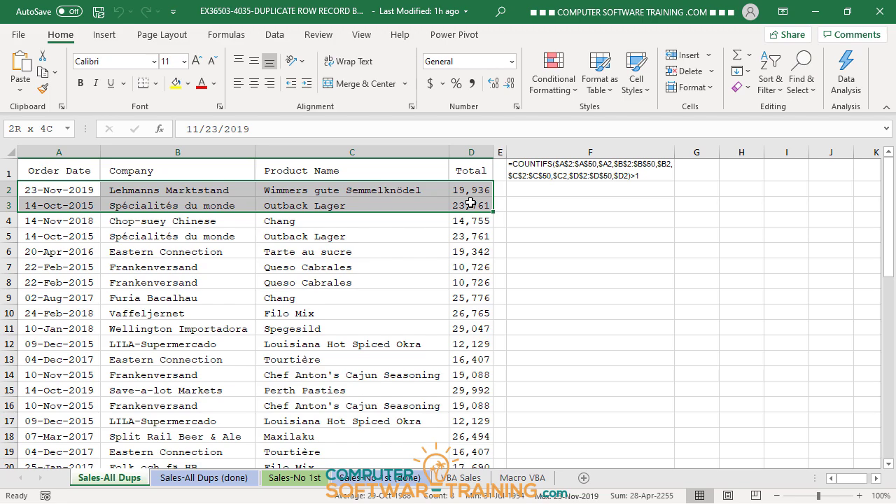
{"action": "left_click_drag", "start_coordinate": [471, 203], "coordinate": [462, 430]}
{"action": "scroll", "coordinate": [650, 349], "scroll_direction": "up", "scroll_amount": 11}
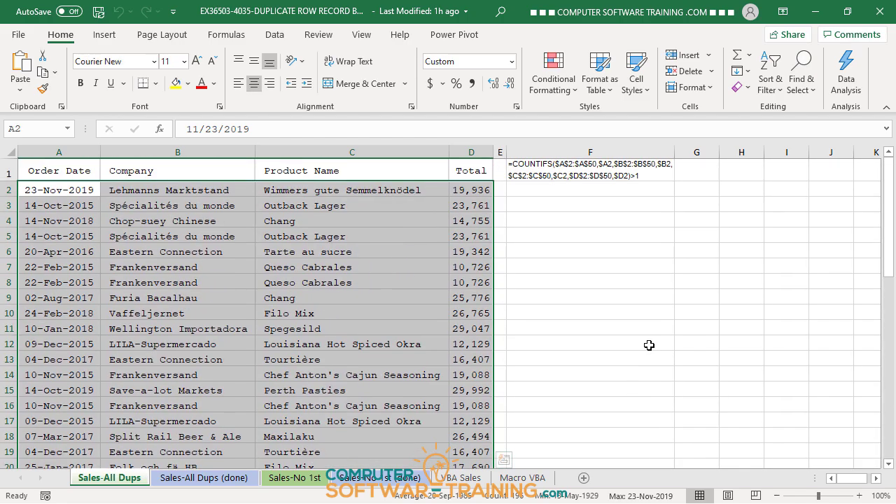
{"action": "left_click", "coordinate": [552, 82]}
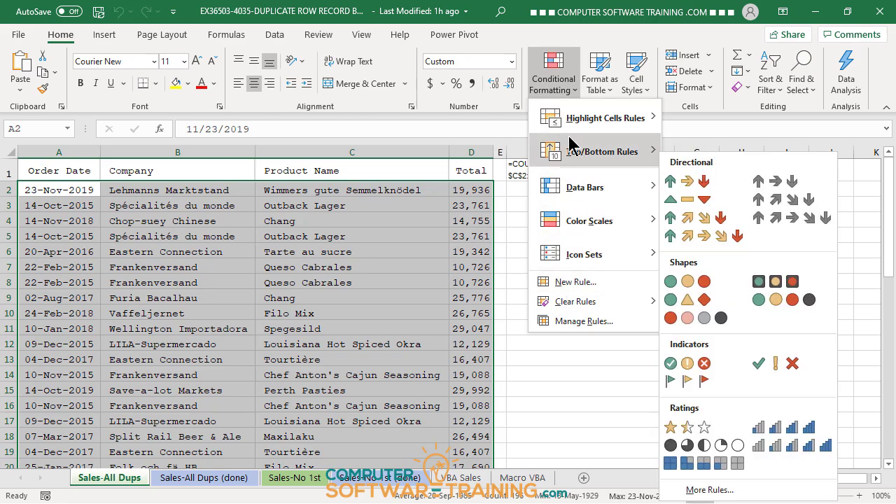
{"action": "left_click", "coordinate": [582, 284]}
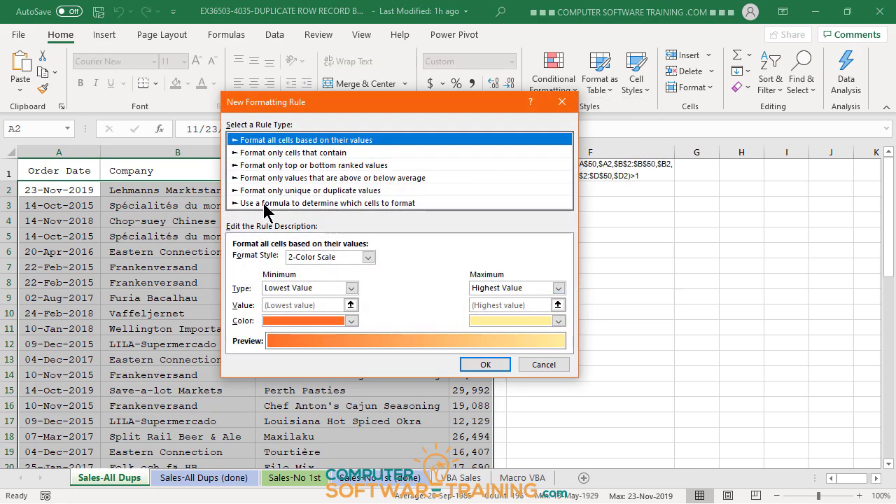
{"action": "left_click", "coordinate": [270, 203]}
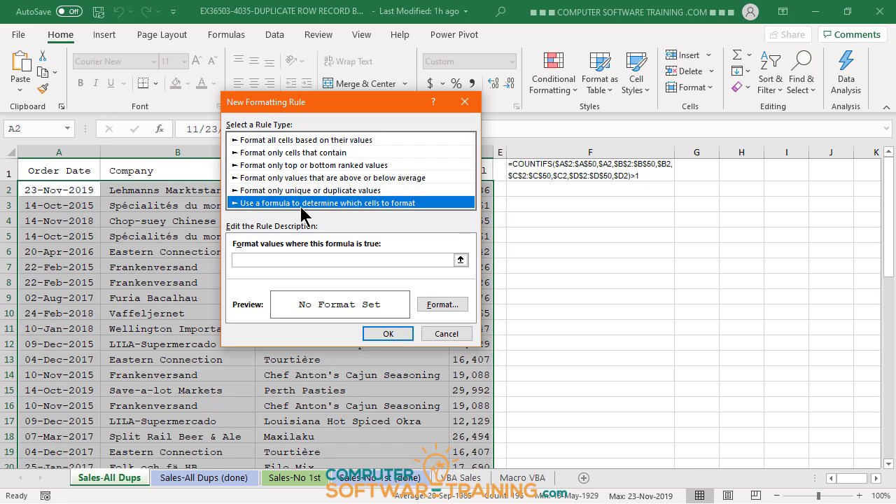
- Paste the copied COUNTIFS formula as the rule's condition and choose a light green background fill for its format
{"action": "left_click", "coordinate": [255, 260]}
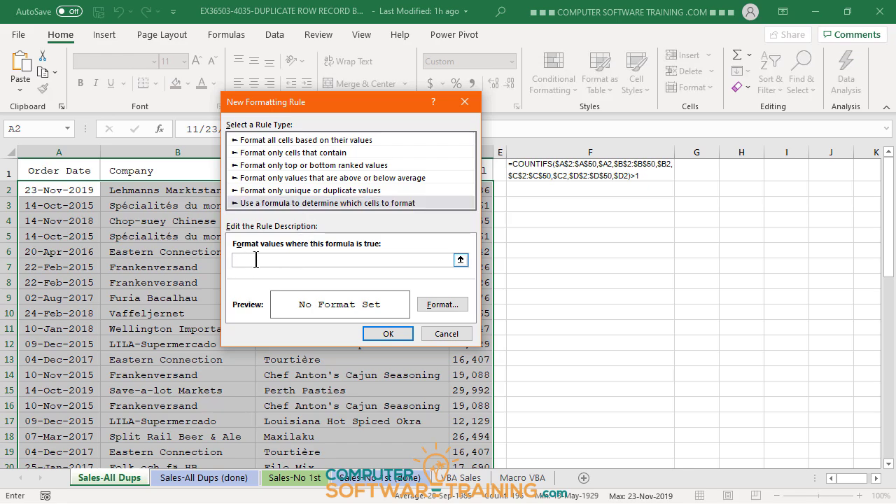
{"action": "right_click", "coordinate": [256, 260]}
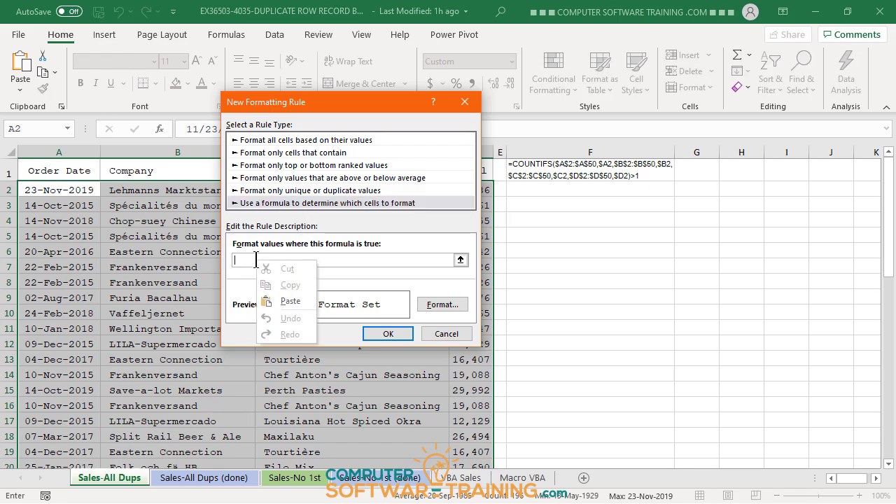
{"action": "left_click", "coordinate": [290, 301]}
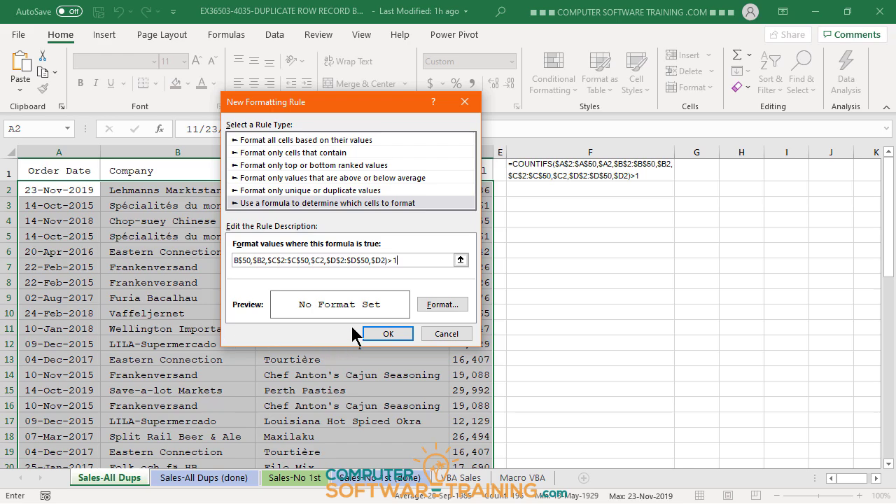
{"action": "left_click", "coordinate": [445, 308]}
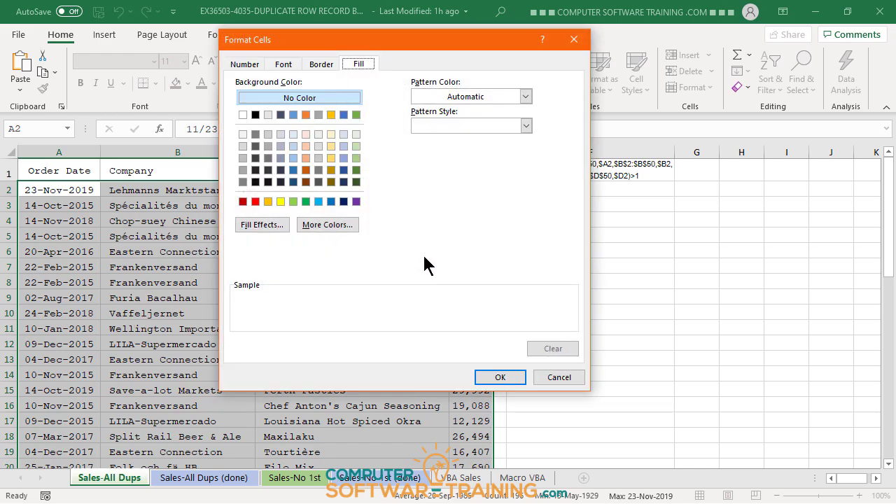
{"action": "left_click", "coordinate": [356, 146]}
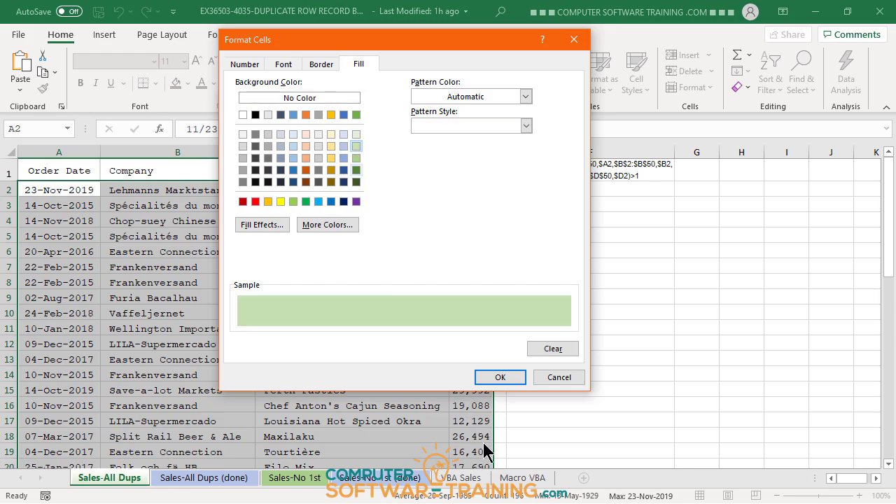
- Try black top and bottom borders in the rule's format, removing them again with the None preset
{"action": "left_click", "coordinate": [323, 64]}
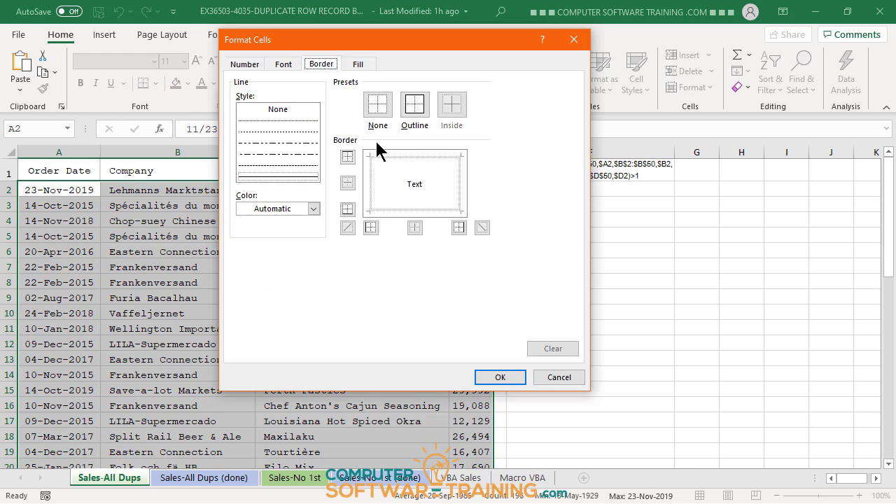
{"action": "left_click", "coordinate": [313, 210]}
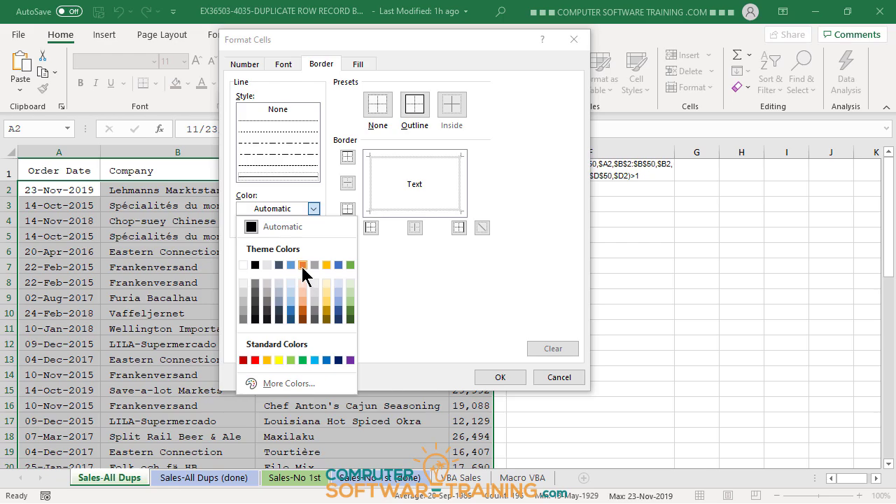
{"action": "left_click", "coordinate": [256, 265]}
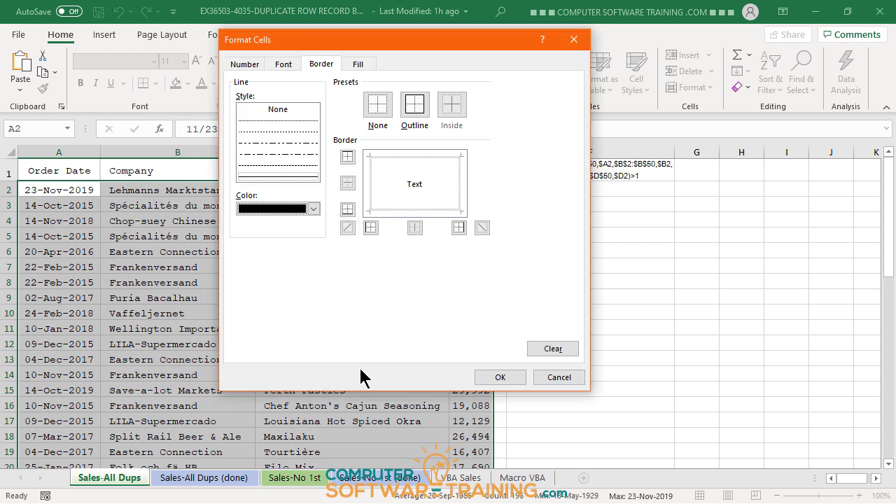
{"action": "left_click", "coordinate": [404, 158]}
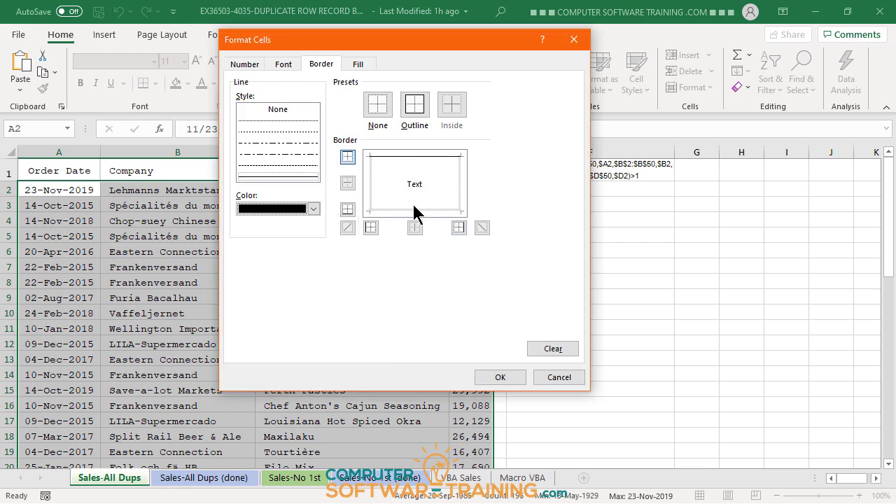
{"action": "left_click", "coordinate": [413, 210]}
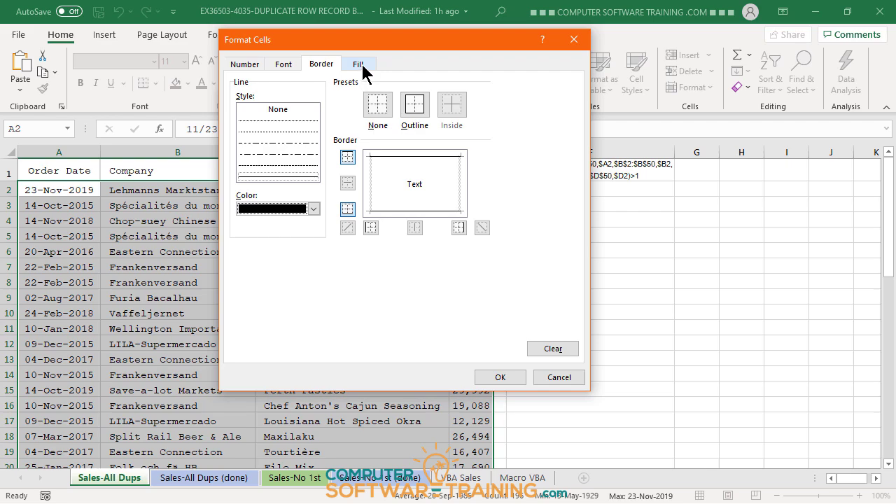
{"action": "left_click", "coordinate": [390, 109]}
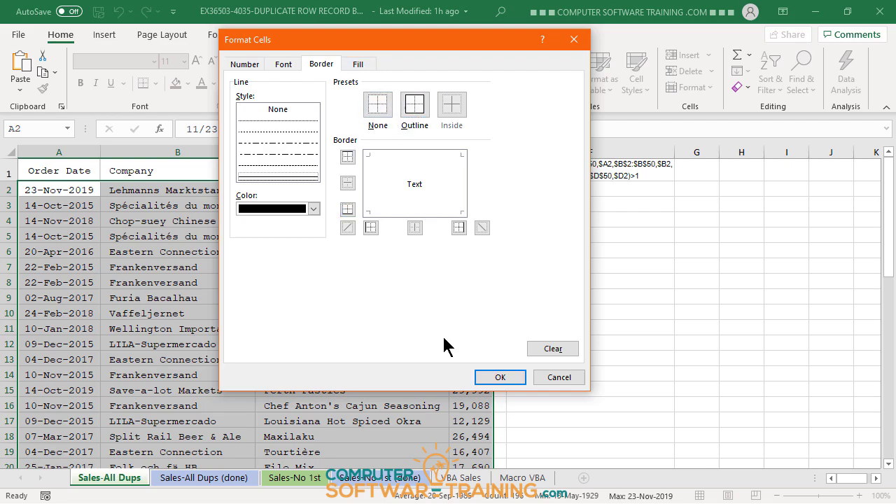
- Review the fill and font settings, keep the light green fill, and apply the conditional formatting rule to the data
{"action": "left_click", "coordinate": [360, 64]}
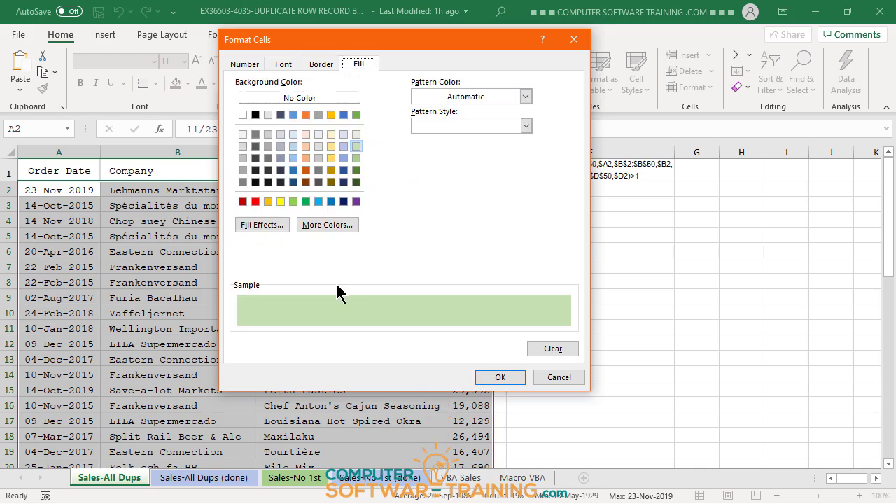
{"action": "left_click", "coordinate": [284, 64]}
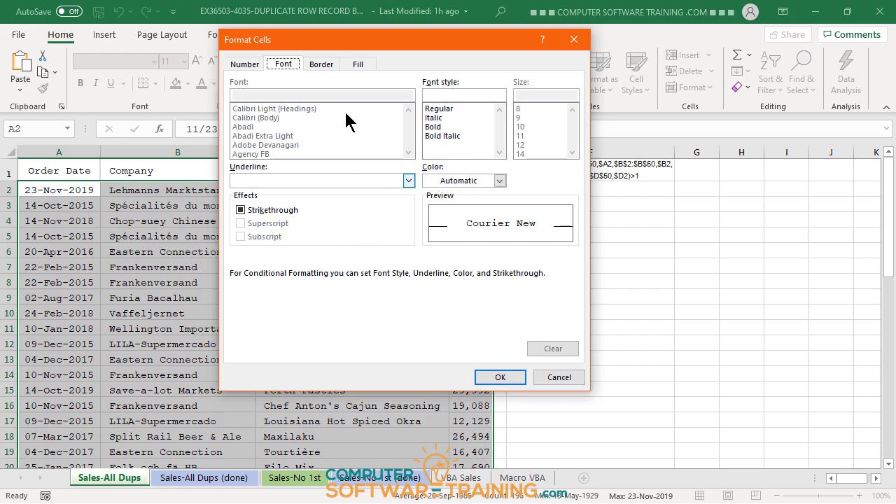
{"action": "left_click", "coordinate": [358, 65]}
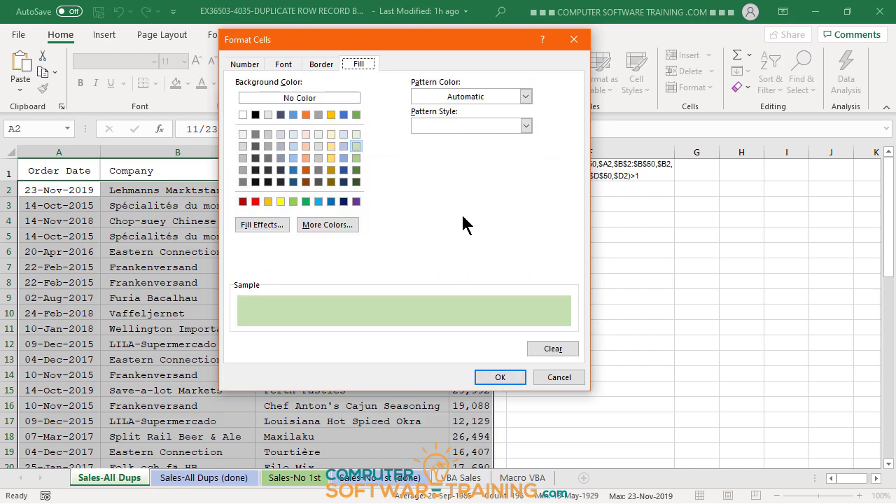
{"action": "left_click", "coordinate": [500, 378]}
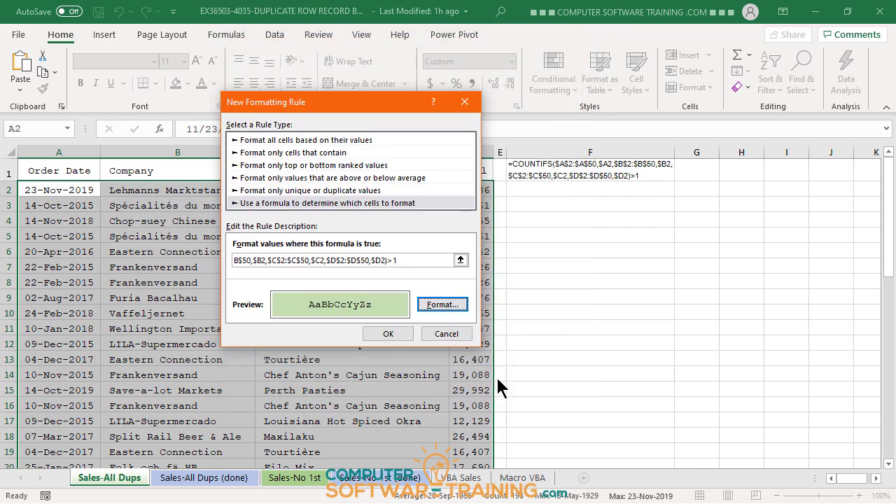
{"action": "left_click", "coordinate": [391, 335]}
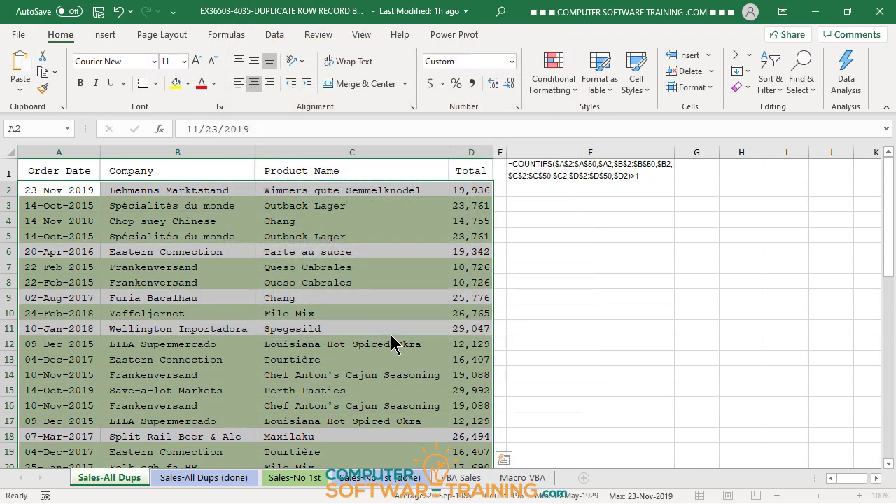
- Delete row 3, the first of the two duplicate Spécialités du monde records for Outback Lager
{"action": "left_click", "coordinate": [357, 236]}
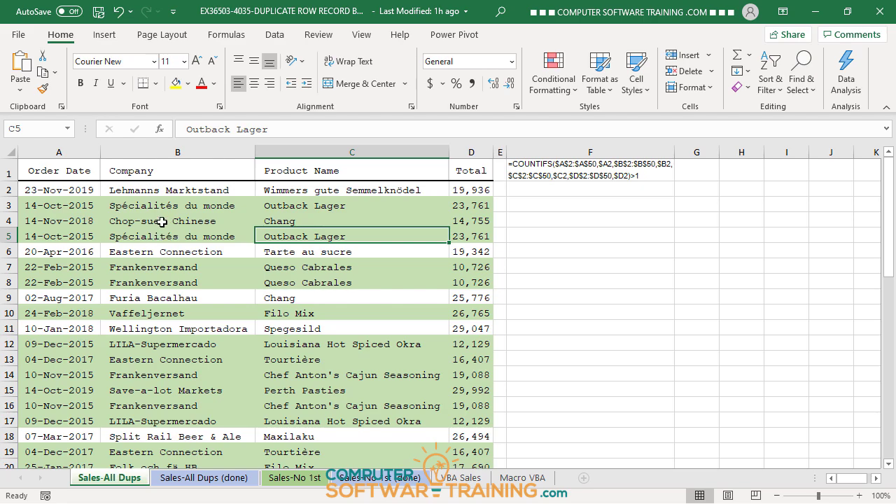
{"action": "left_click", "coordinate": [152, 236]}
{"action": "left_click", "coordinate": [165, 208]}
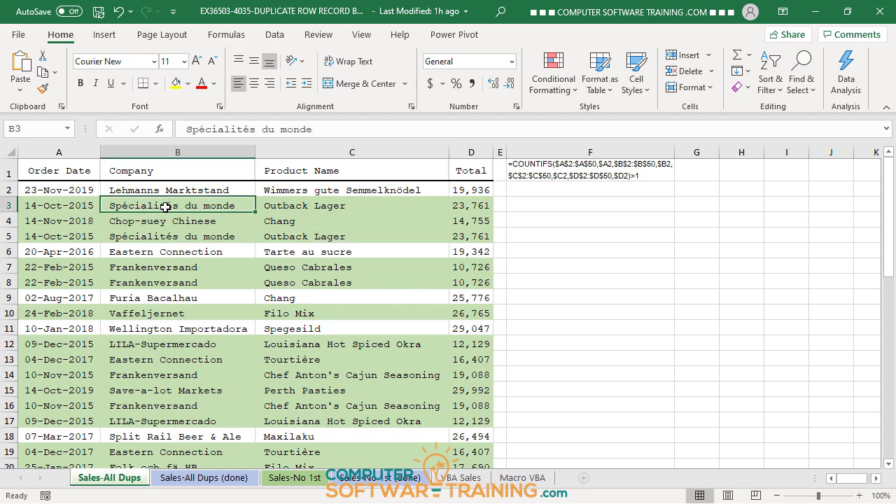
{"action": "left_click", "coordinate": [168, 238]}
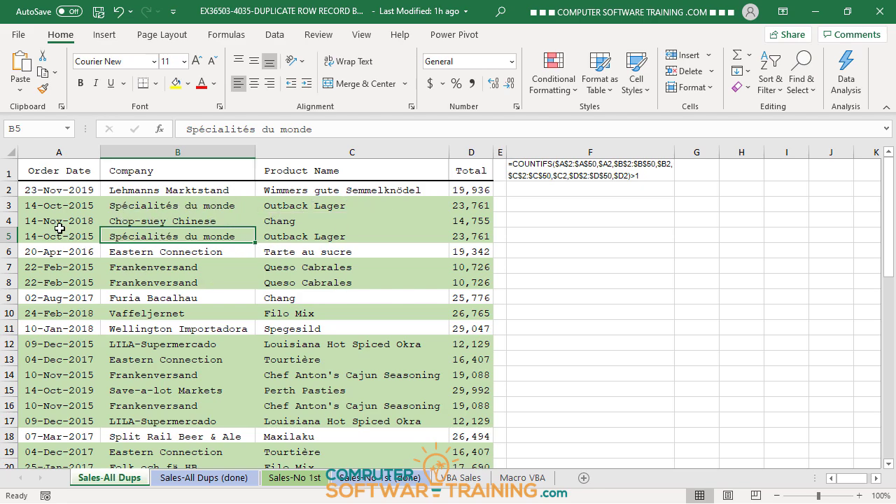
{"action": "left_click", "coordinate": [8, 205]}
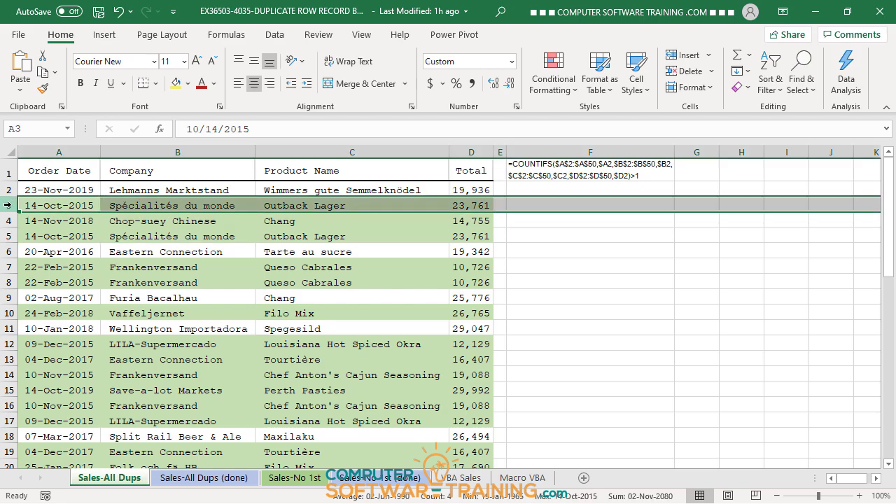
{"action": "right_click", "coordinate": [8, 205]}
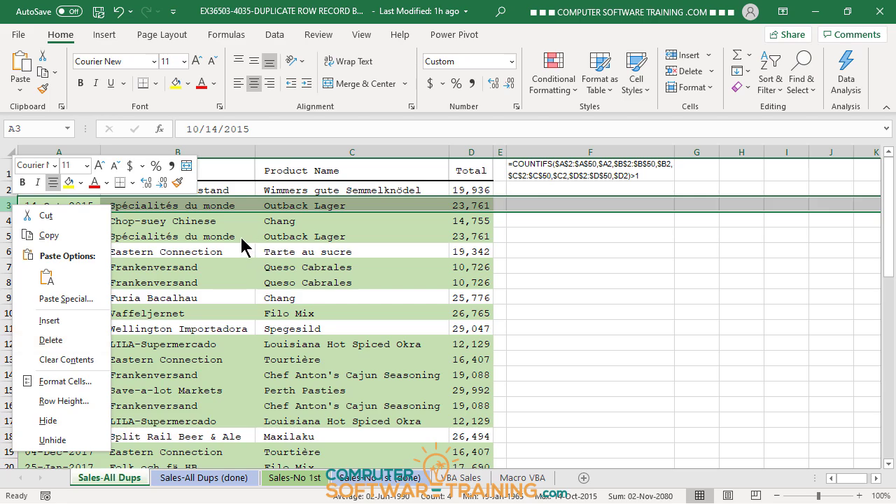
{"action": "left_click", "coordinate": [51, 340]}
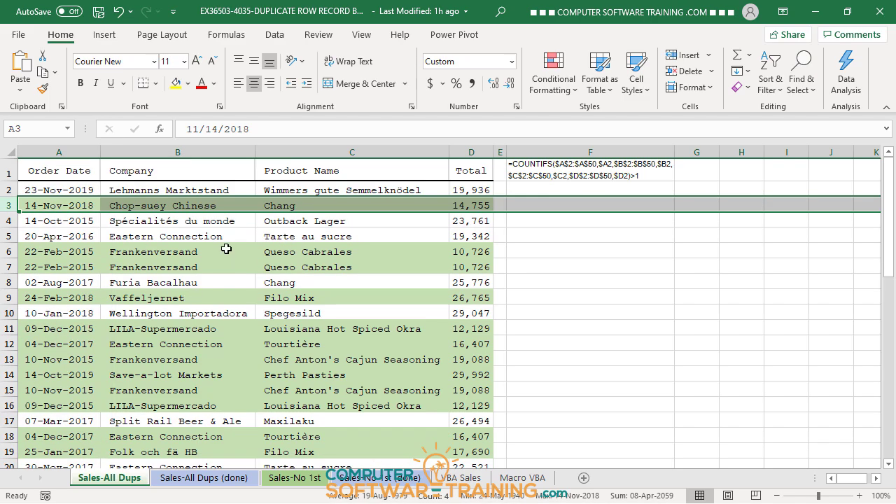
{"action": "left_click", "coordinate": [319, 224]}
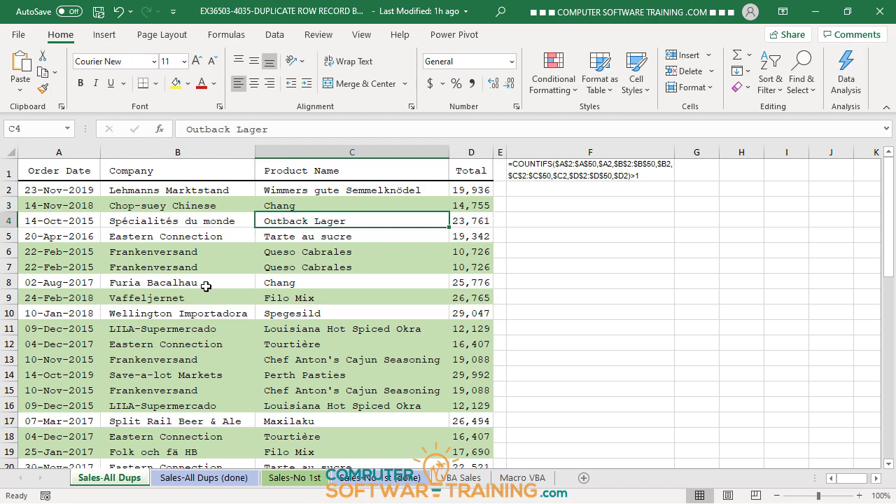
- Delete the highlighted Chop-suey Chinese record in row 3, plus the second of the two adjacent Frankenversand Queso Cabrales records
{"action": "left_click", "coordinate": [10, 204]}
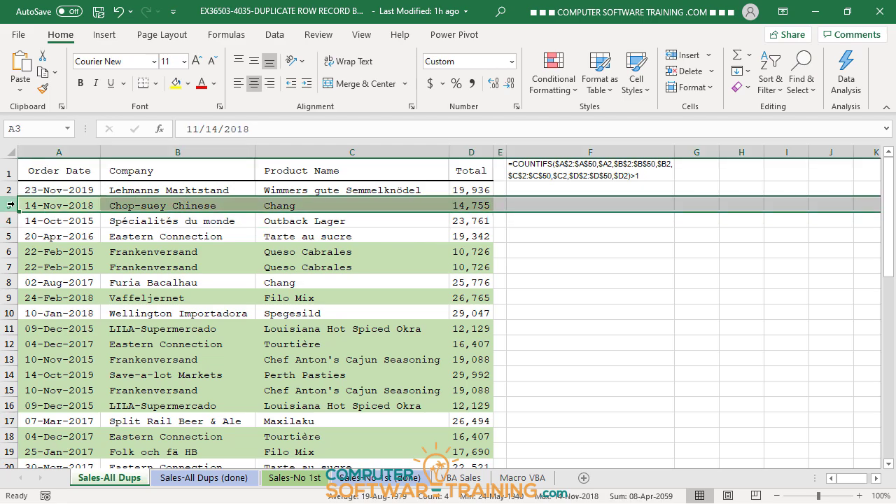
{"action": "right_click", "coordinate": [10, 205]}
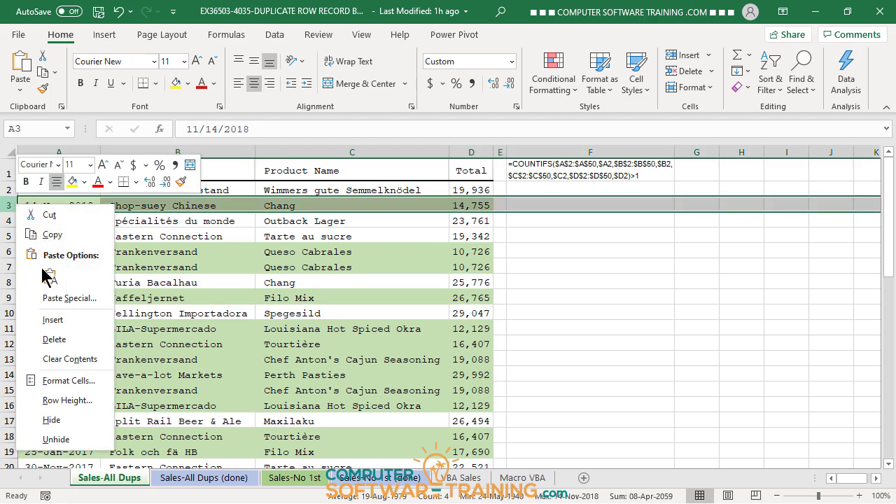
{"action": "left_click", "coordinate": [54, 339]}
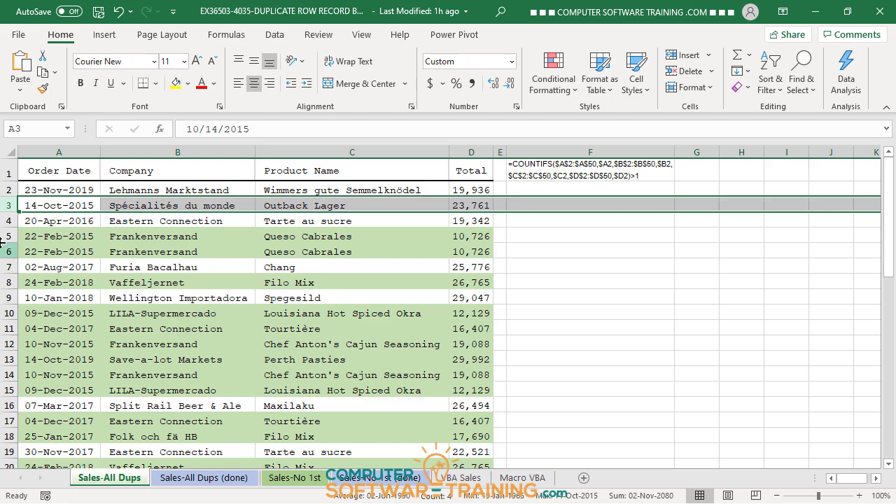
{"action": "right_click", "coordinate": [10, 251]}
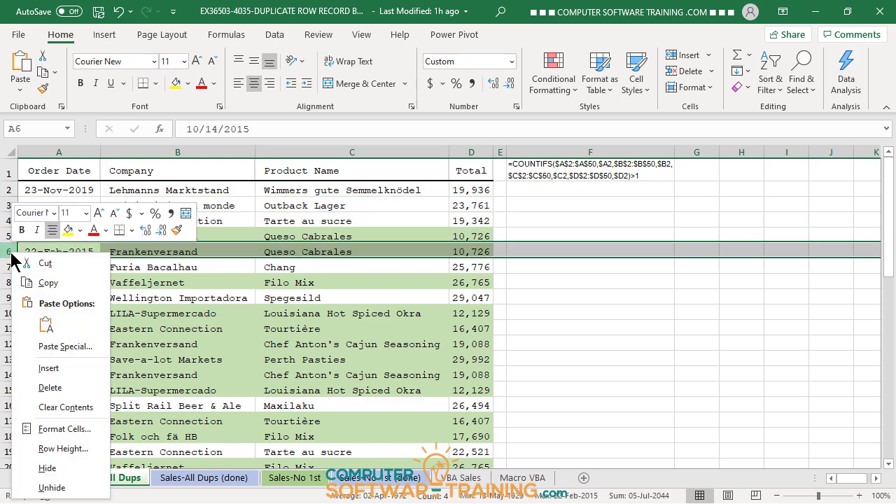
{"action": "left_click", "coordinate": [67, 388]}
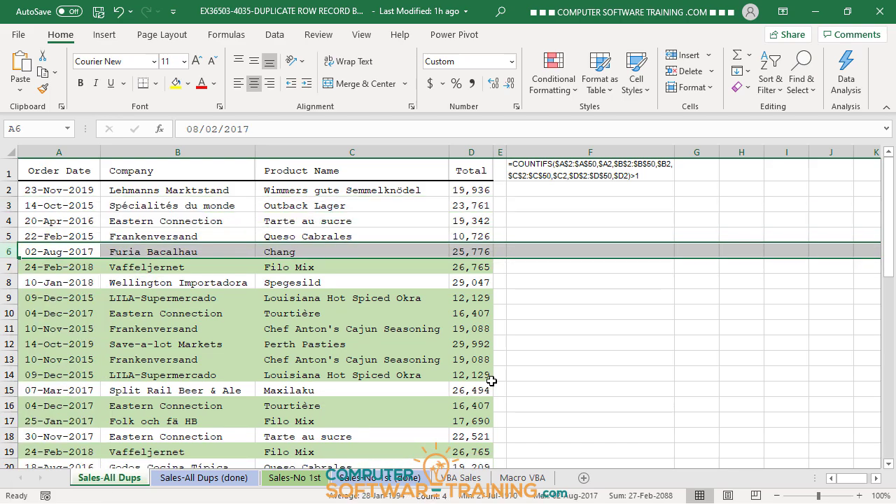
{"action": "left_click", "coordinate": [541, 356]}
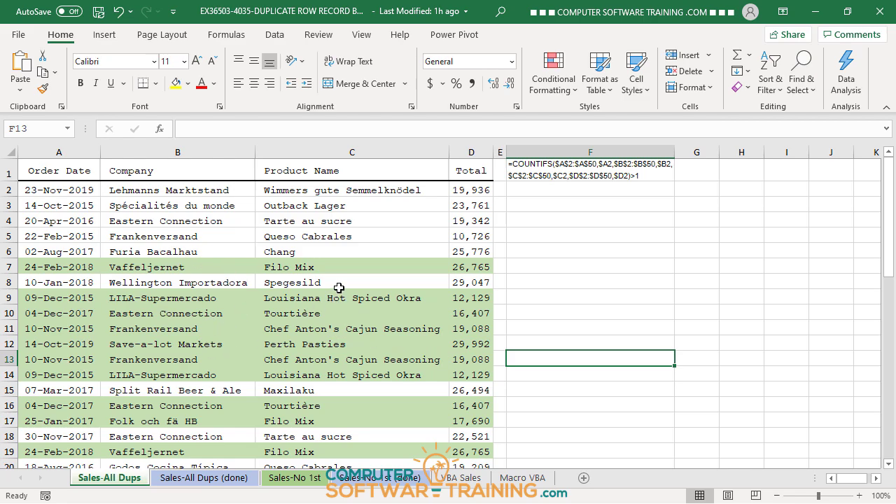
- Remove all remaining duplicate records from the sales data, comparing Order Date, Company, Product Name and Total, and check the remaining list
{"action": "left_click", "coordinate": [180, 253]}
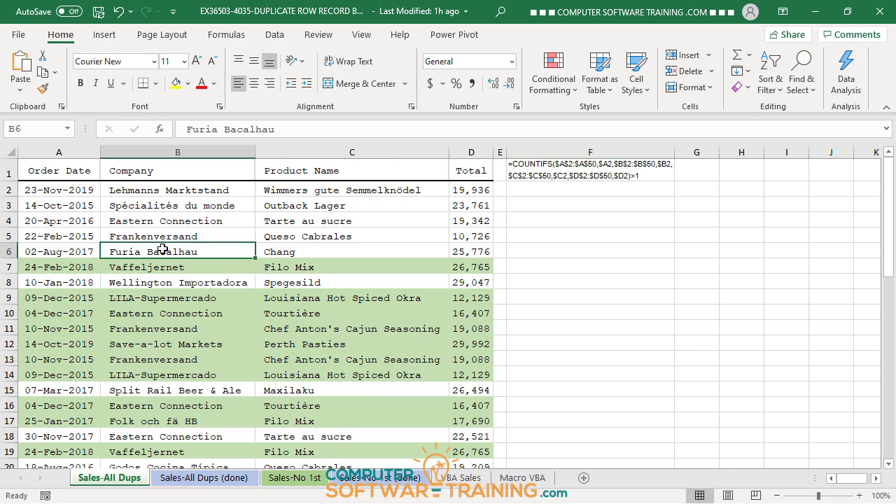
{"action": "left_click", "coordinate": [276, 35]}
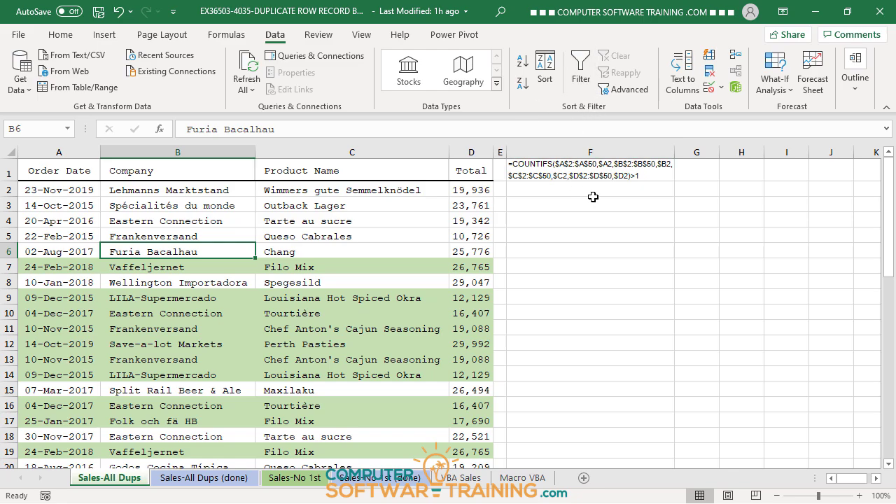
{"action": "left_click", "coordinate": [710, 72]}
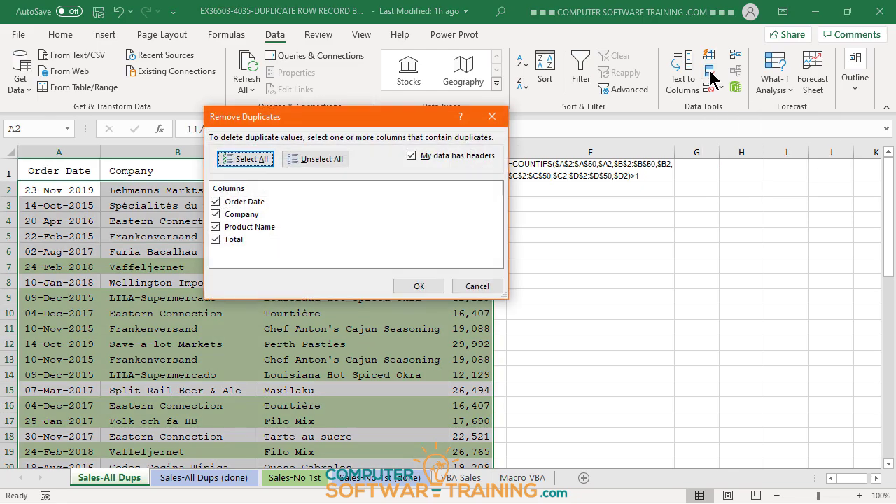
{"action": "left_click_drag", "start_coordinate": [430, 119], "coordinate": [727, 95]}
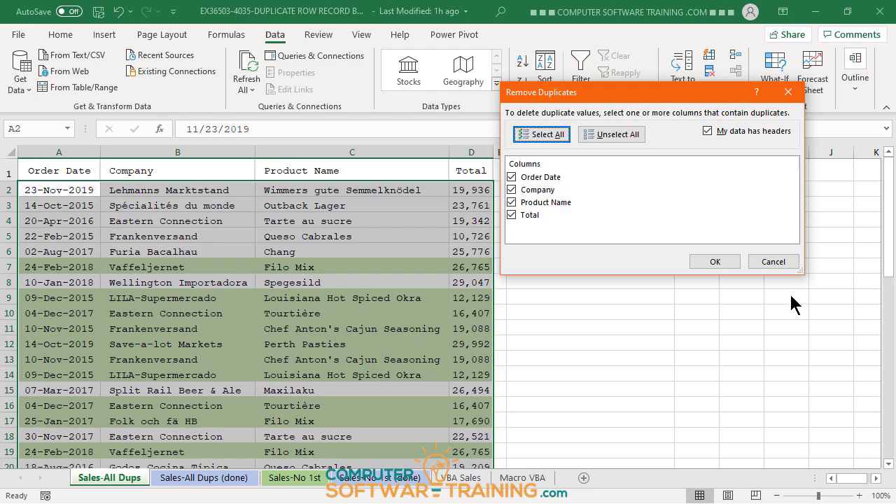
{"action": "left_click", "coordinate": [715, 263]}
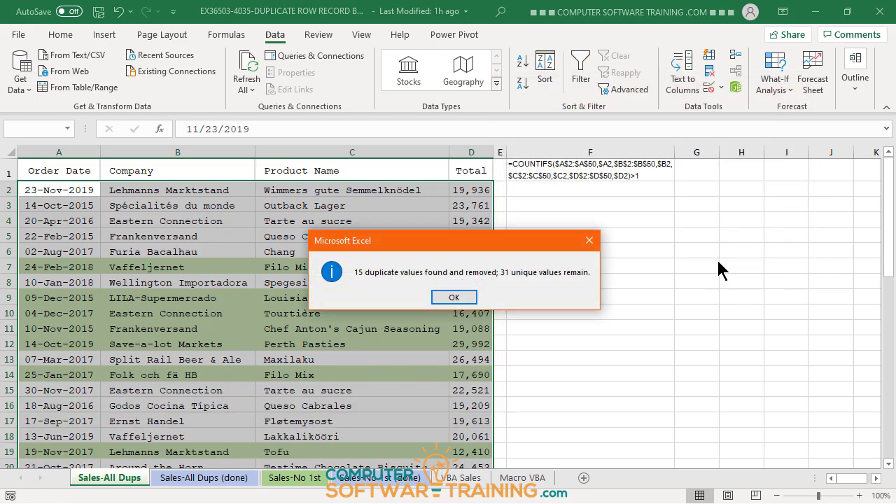
{"action": "left_click", "coordinate": [455, 298]}
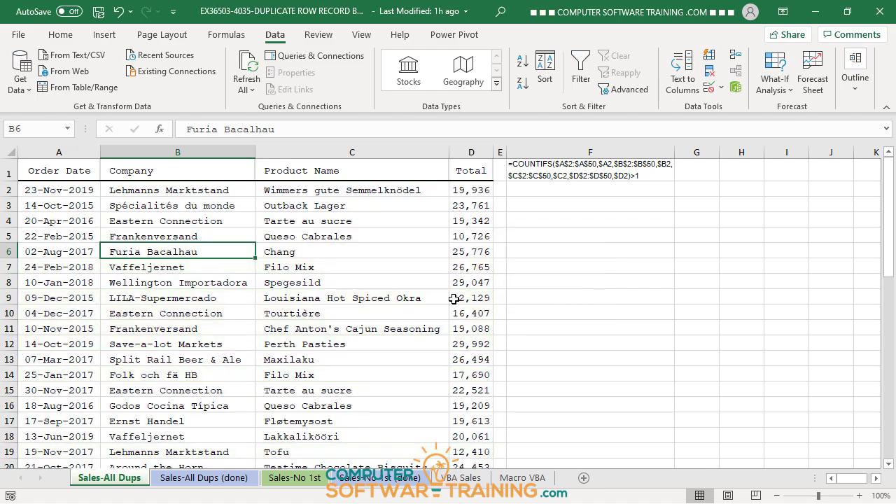
{"action": "scroll", "coordinate": [414, 292], "scroll_direction": "down", "scroll_amount": 7}
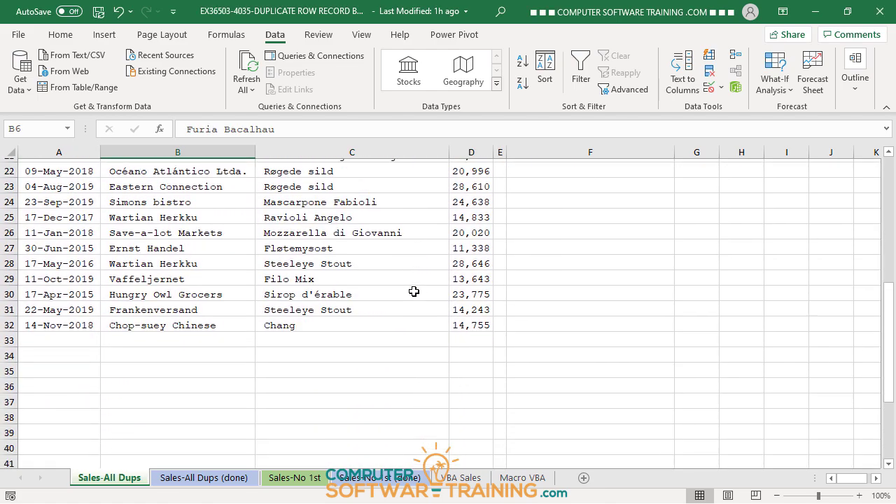
{"action": "scroll", "coordinate": [414, 291], "scroll_direction": "up", "scroll_amount": 7}
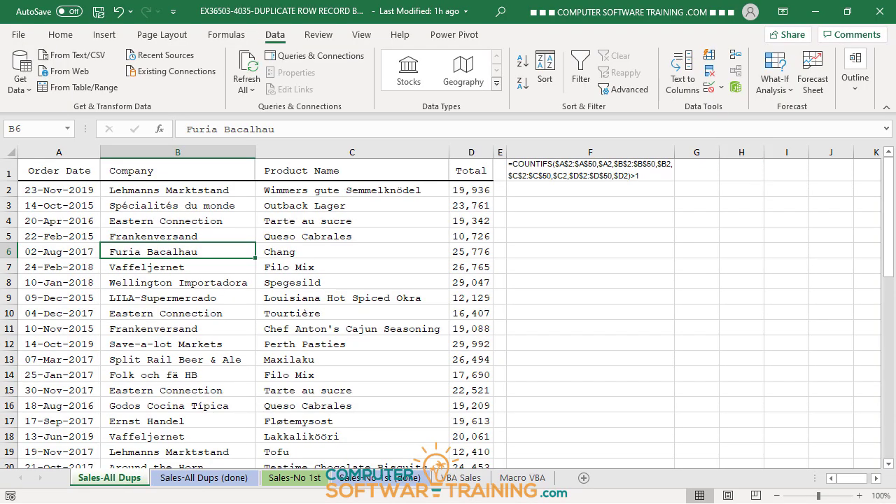
{"action": "key", "text": "F9"}
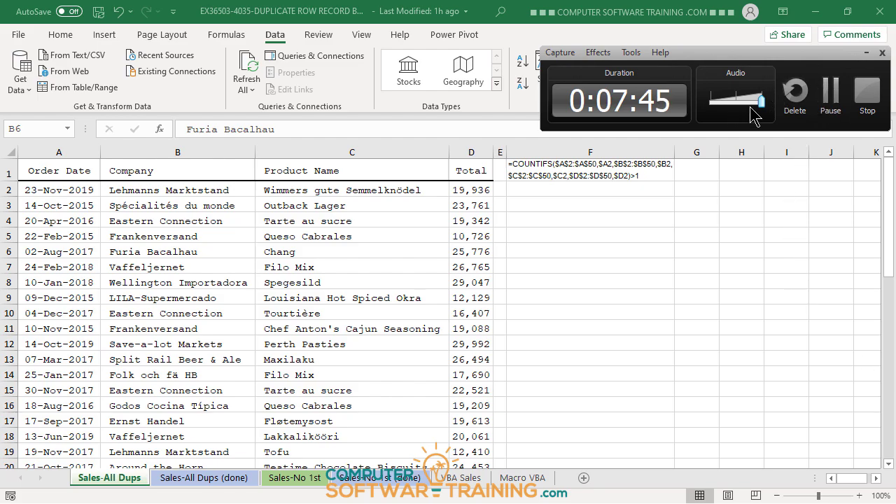
{"action": "left_click", "coordinate": [833, 98]}
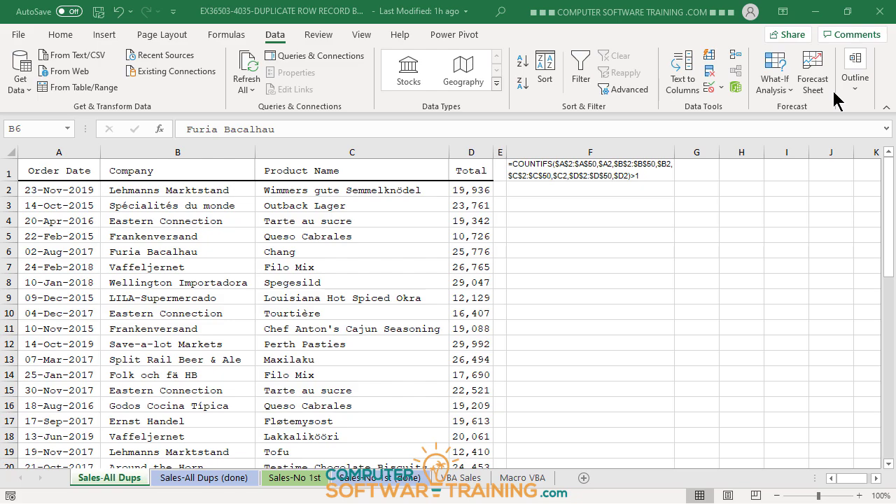
- Switch to the Sales-No 1st sheet and copy the COUNTIFS formula text from cell F1 without its leading apostrophe
{"action": "left_click", "coordinate": [284, 484]}
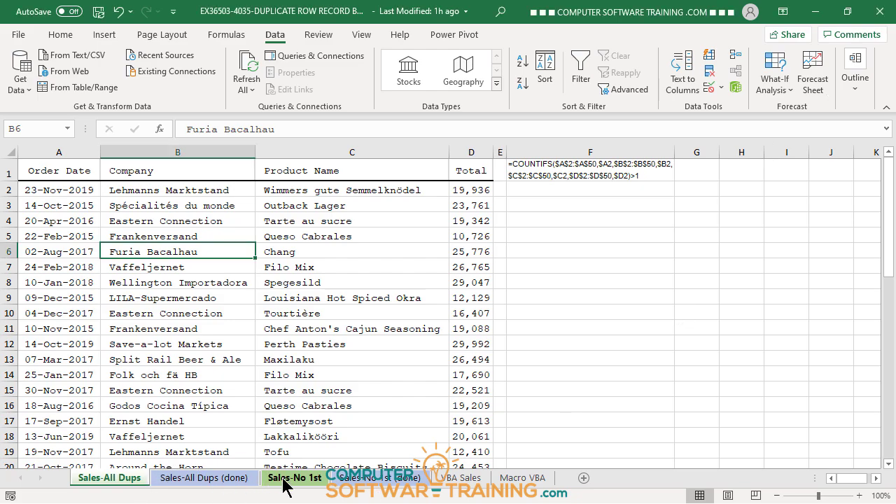
{"action": "left_click", "coordinate": [283, 483]}
{"action": "left_click", "coordinate": [595, 357]}
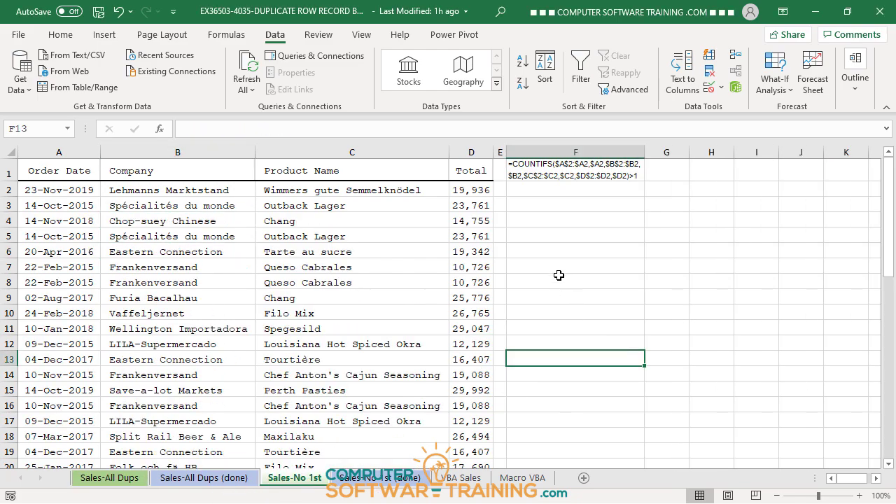
{"action": "left_click", "coordinate": [525, 174]}
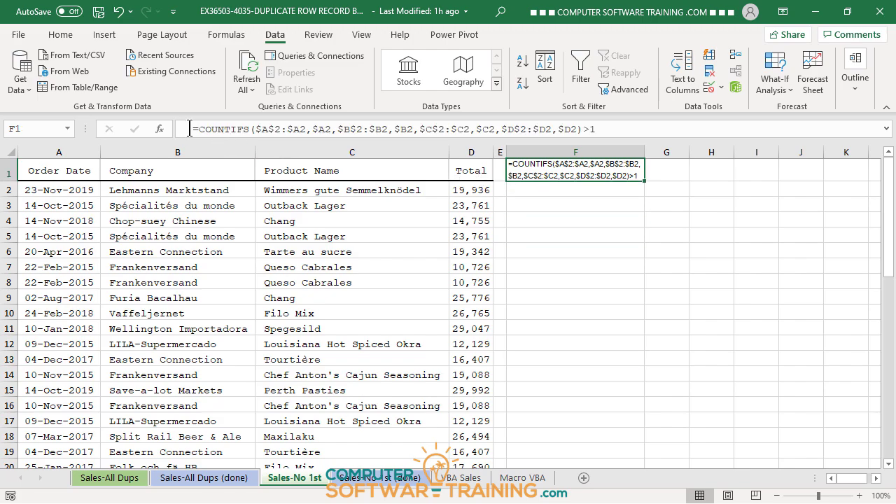
{"action": "left_click_drag", "start_coordinate": [194, 129], "coordinate": [595, 128]}
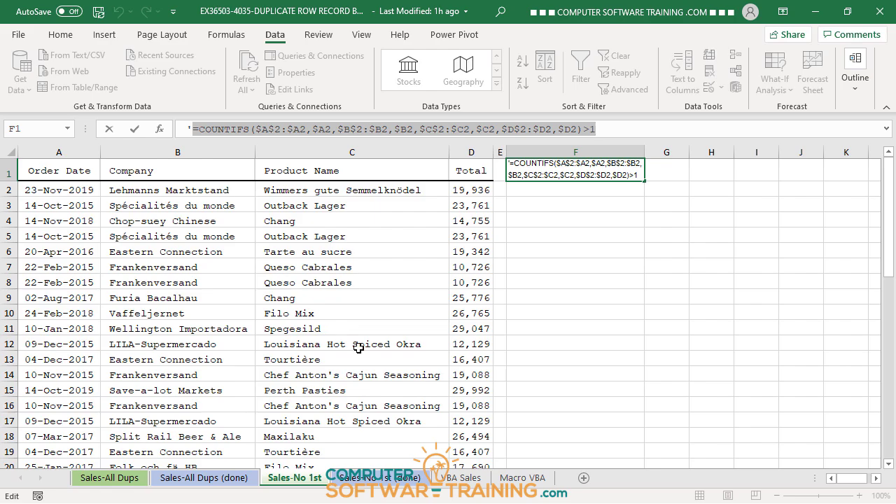
{"action": "right_click", "coordinate": [411, 133]}
{"action": "left_click", "coordinate": [449, 160]}
{"action": "left_click", "coordinate": [696, 246]}
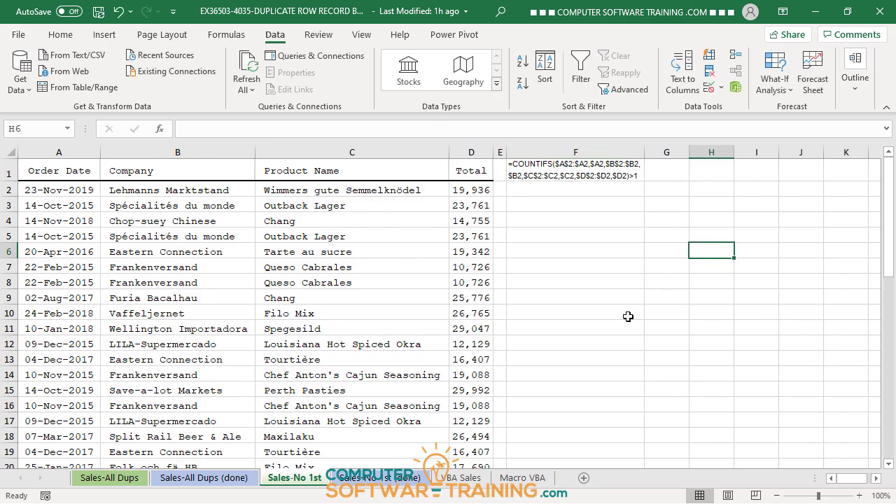
- Create a formula-based conditional formatting rule for A2:D50, pasting the copied COUNTIFS formula as its condition
{"action": "left_click_drag", "start_coordinate": [44, 189], "coordinate": [456, 430]}
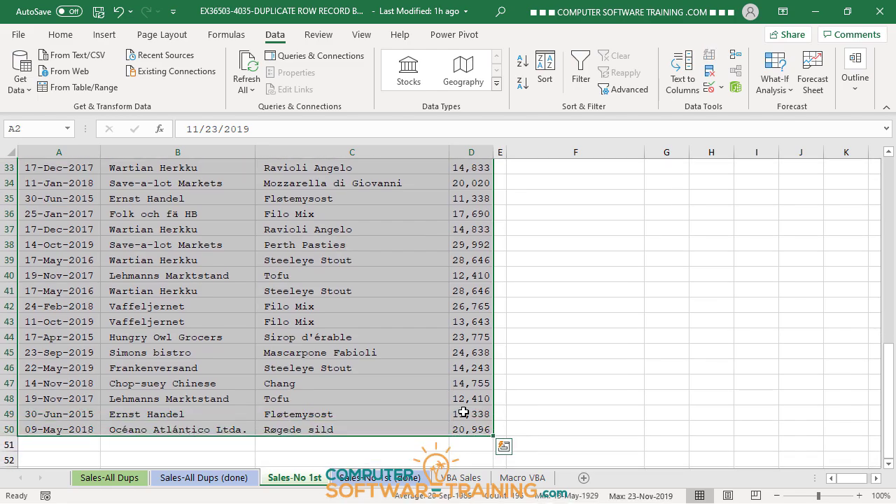
{"action": "scroll", "coordinate": [611, 322], "scroll_direction": "up", "scroll_amount": 10}
{"action": "scroll", "coordinate": [612, 322], "scroll_direction": "up", "scroll_amount": 1}
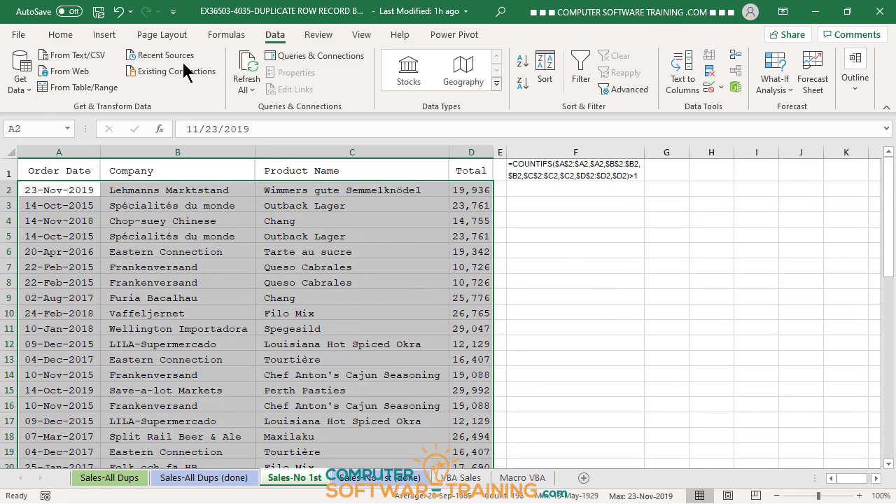
{"action": "left_click", "coordinate": [60, 34]}
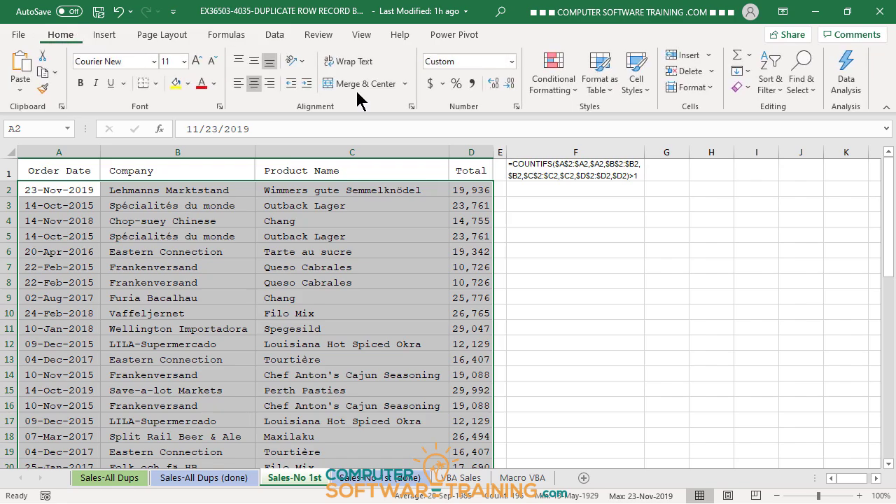
{"action": "left_click", "coordinate": [565, 88]}
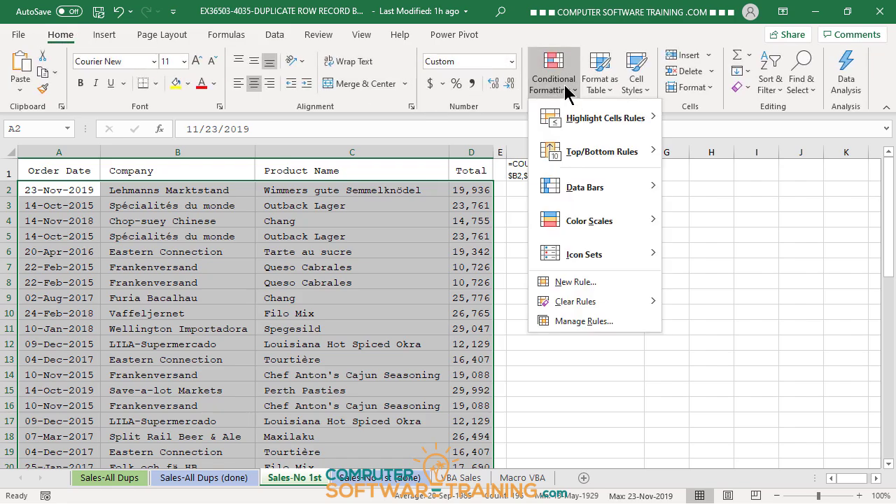
{"action": "left_click", "coordinate": [574, 282]}
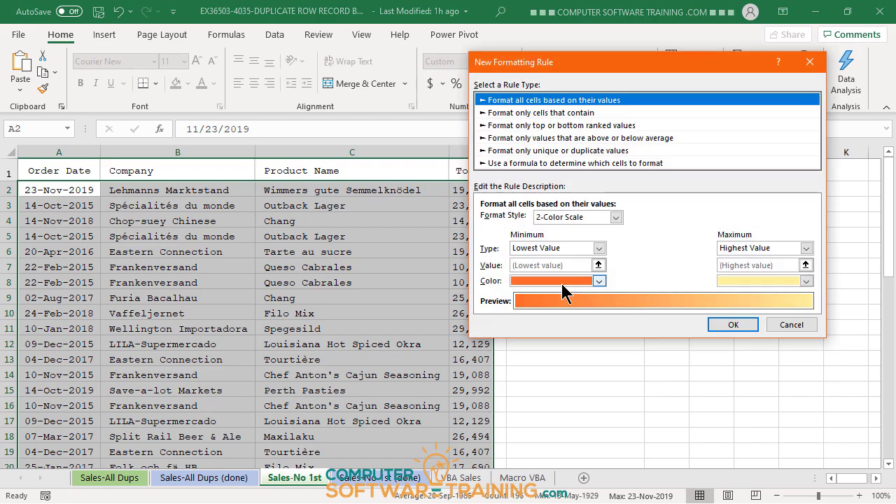
{"action": "left_click", "coordinate": [521, 163]}
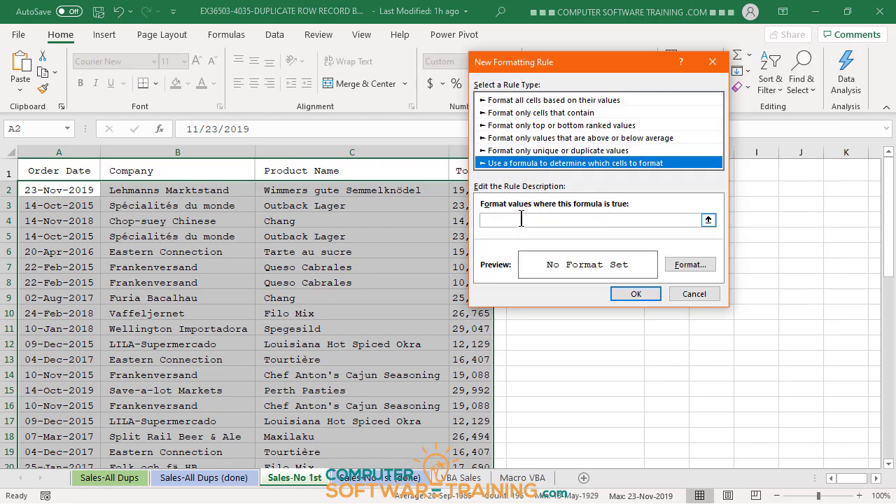
{"action": "left_click", "coordinate": [521, 220]}
{"action": "right_click", "coordinate": [521, 219]}
{"action": "left_click", "coordinate": [553, 260]}
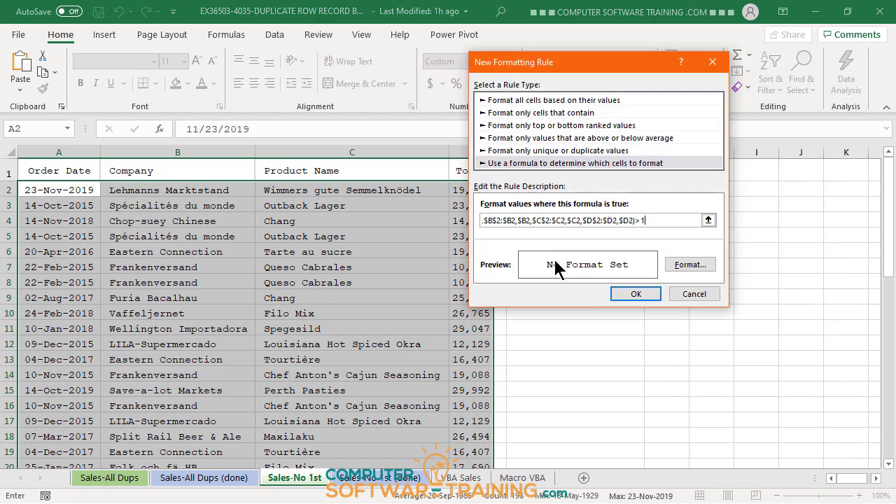
- Give the new rule a light blue background fill and apply it to the sales data
{"action": "left_click", "coordinate": [684, 265]}
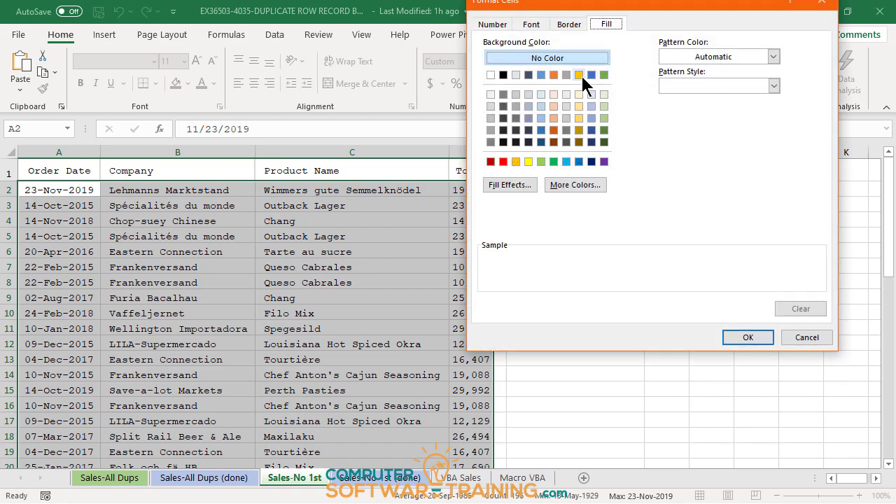
{"action": "left_click", "coordinate": [591, 105]}
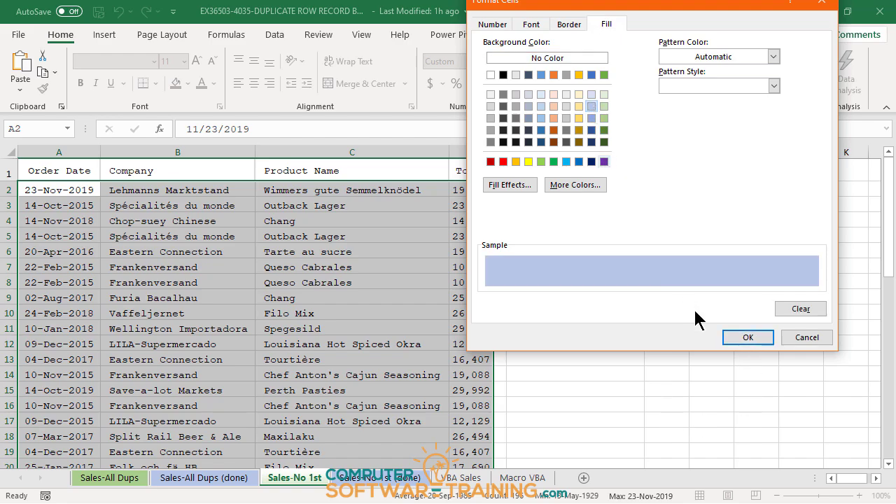
{"action": "left_click", "coordinate": [741, 337]}
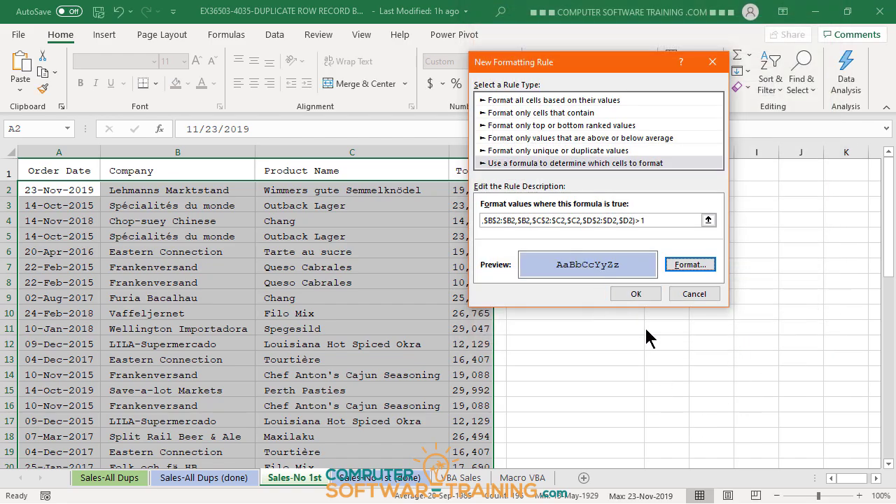
{"action": "left_click", "coordinate": [636, 295]}
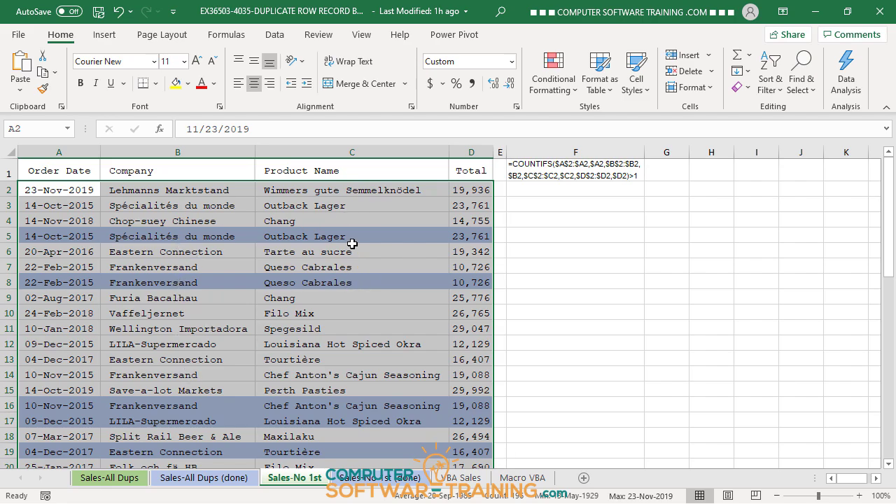
{"action": "left_click", "coordinate": [584, 237]}
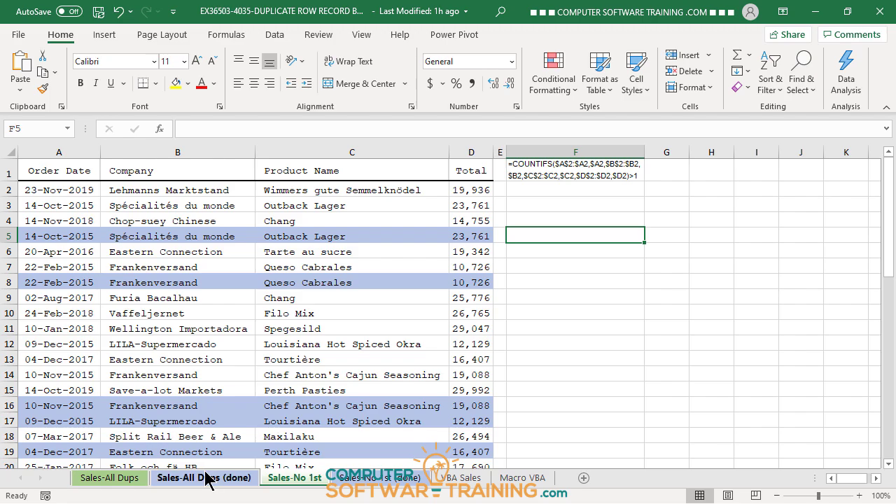
{"action": "left_click", "coordinate": [7, 237]}
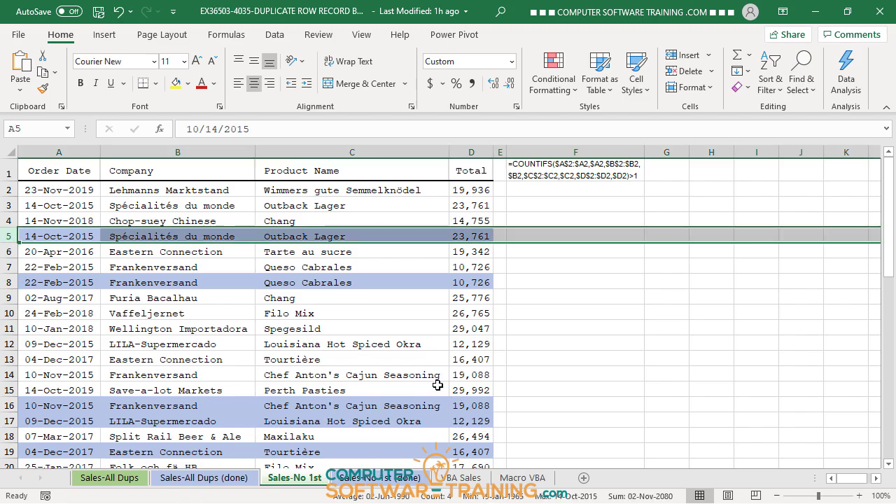
{"action": "left_click", "coordinate": [374, 267]}
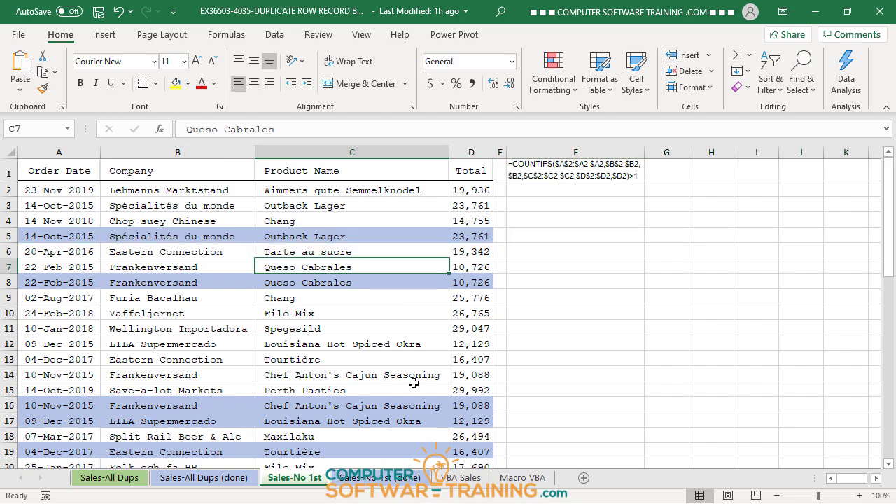
- Remove duplicate records from the Sales-No 1st data, comparing Order Date, Company, Product Name and Total
{"action": "scroll", "coordinate": [413, 383], "scroll_direction": "down", "scroll_amount": 7}
{"action": "scroll", "coordinate": [414, 383], "scroll_direction": "up", "scroll_amount": 7}
{"action": "left_click", "coordinate": [278, 39]}
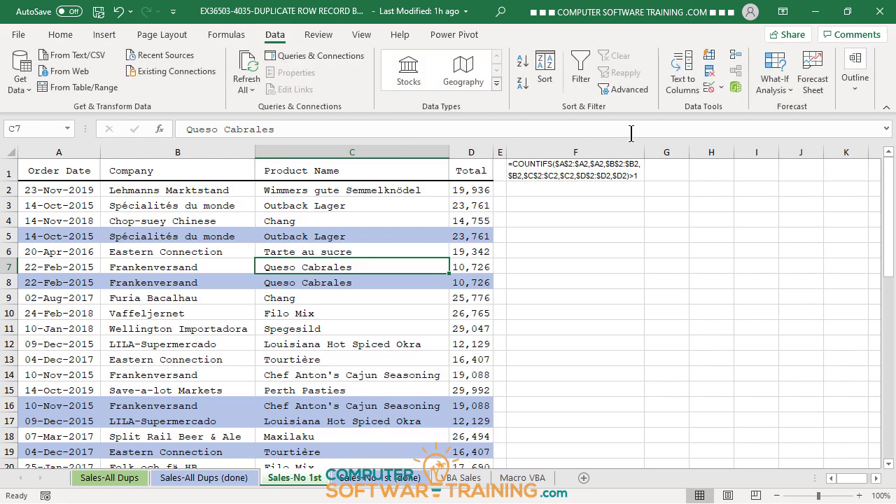
{"action": "left_click", "coordinate": [710, 73]}
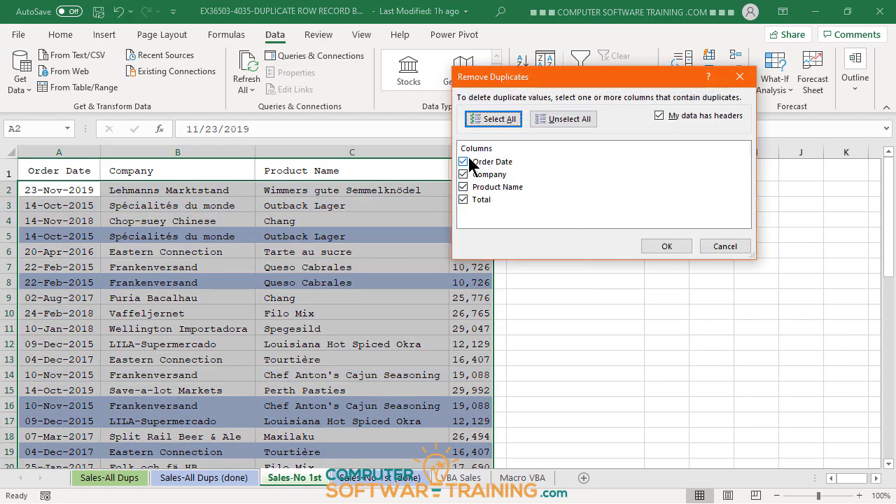
{"action": "left_click", "coordinate": [665, 251]}
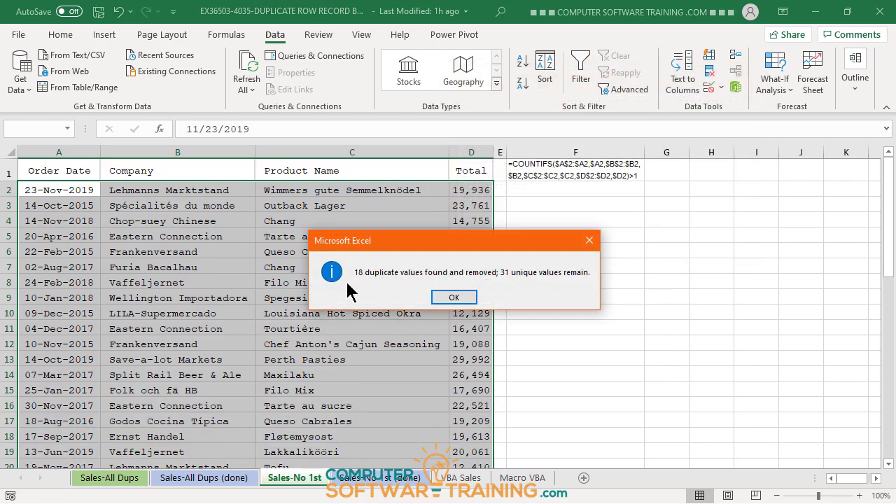
{"action": "left_click", "coordinate": [445, 300]}
{"action": "left_click", "coordinate": [445, 299]}
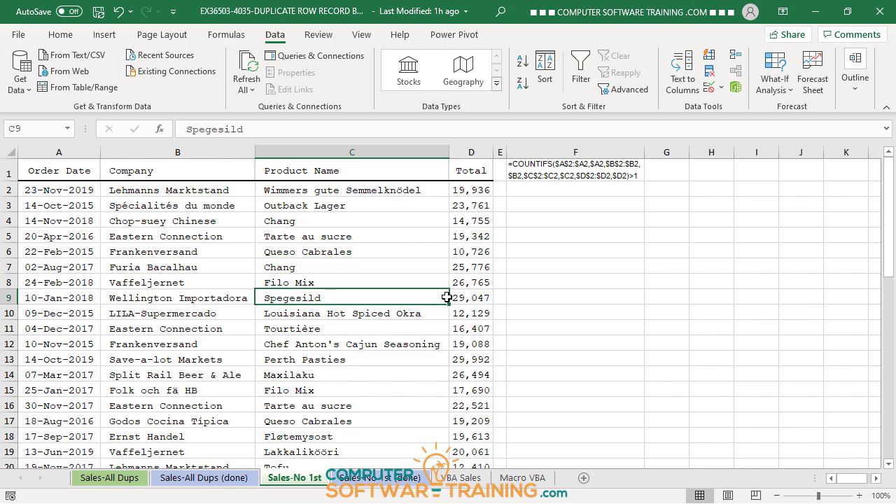
{"action": "key", "text": "Up"}
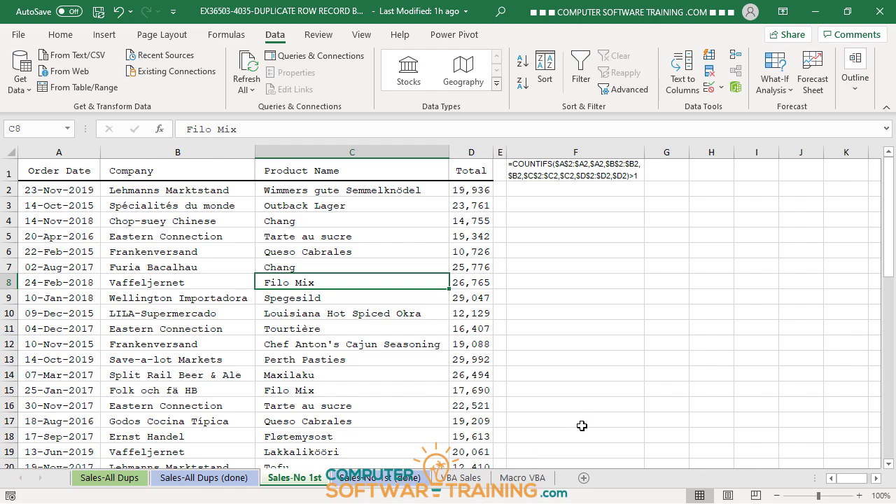
- Examine the columns of the VBA Sales sheet, from Invoice# through Total
{"action": "left_click", "coordinate": [462, 477]}
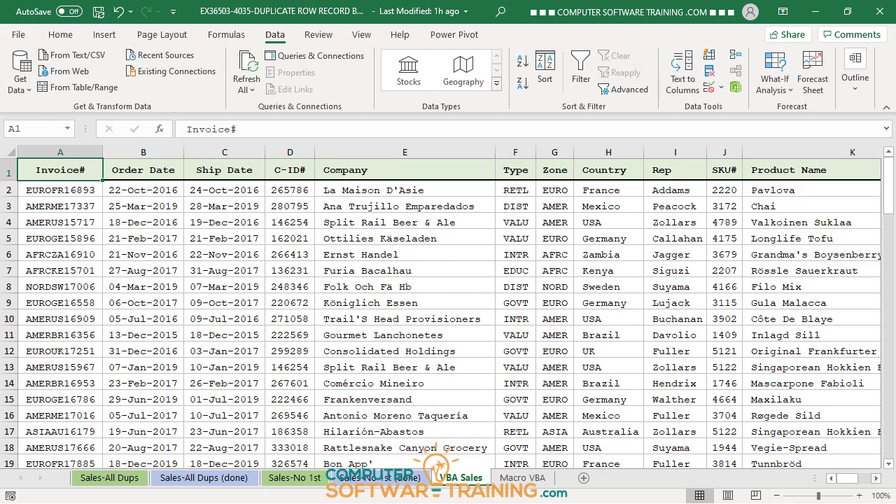
{"action": "left_click", "coordinate": [876, 478]}
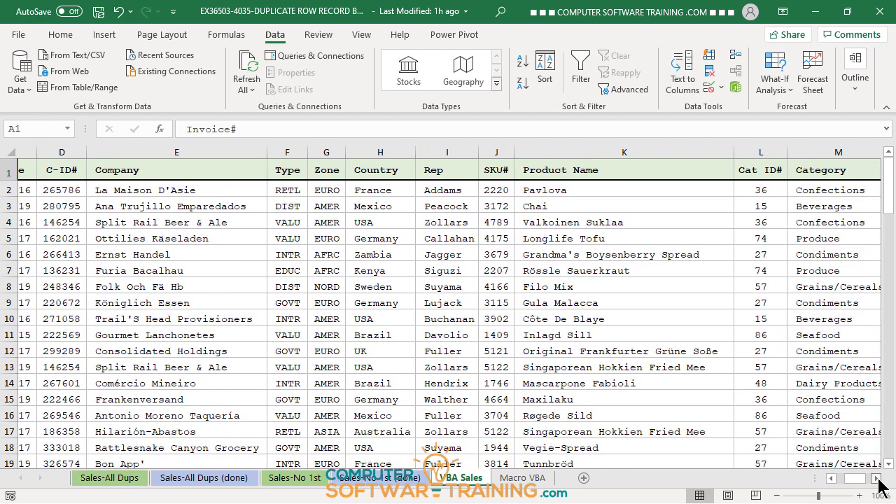
{"action": "left_click", "coordinate": [876, 478]}
{"action": "left_click", "coordinate": [876, 479]}
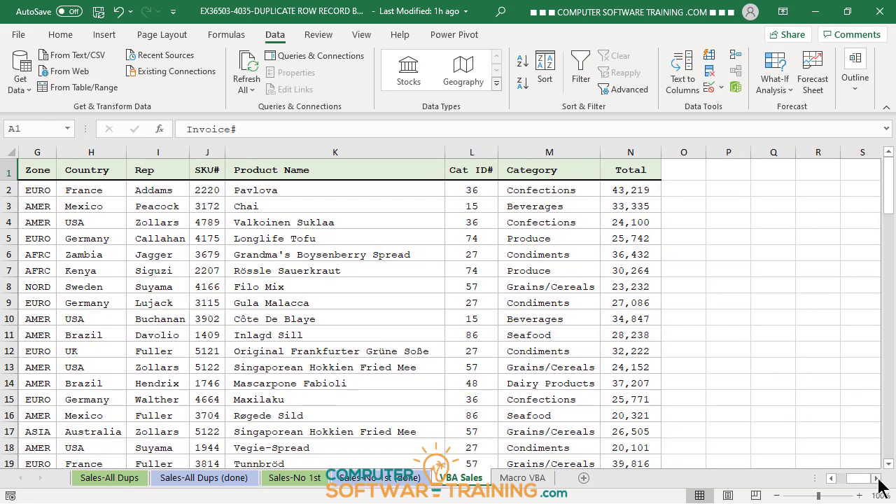
{"action": "left_click", "coordinate": [832, 479]}
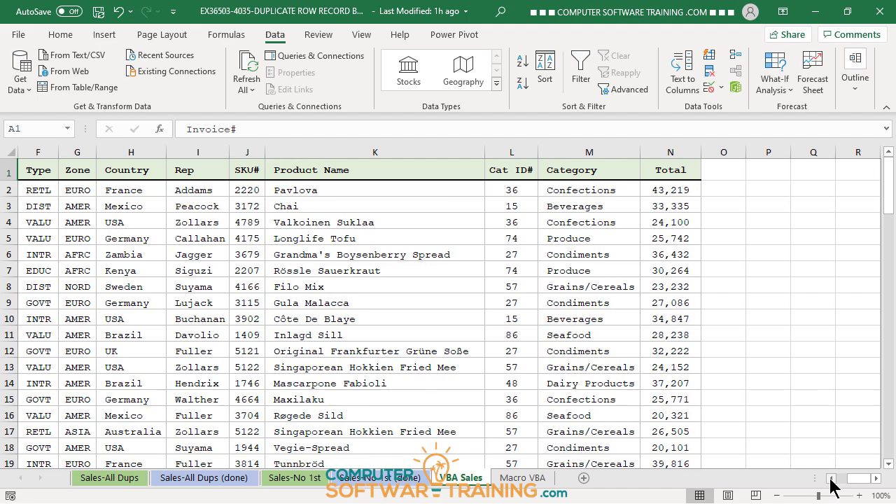
{"action": "left_click", "coordinate": [831, 479]}
{"action": "left_click", "coordinate": [831, 479]}
{"action": "left_click", "coordinate": [831, 478]}
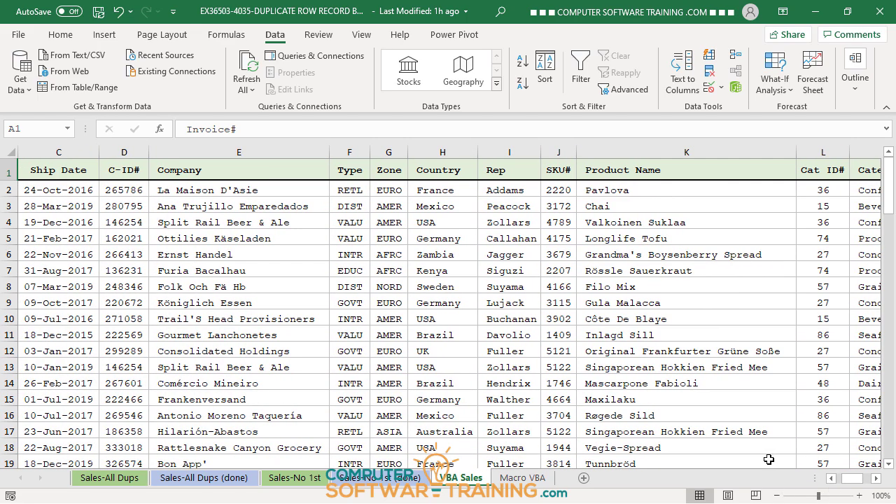
{"action": "left_click", "coordinate": [831, 479]}
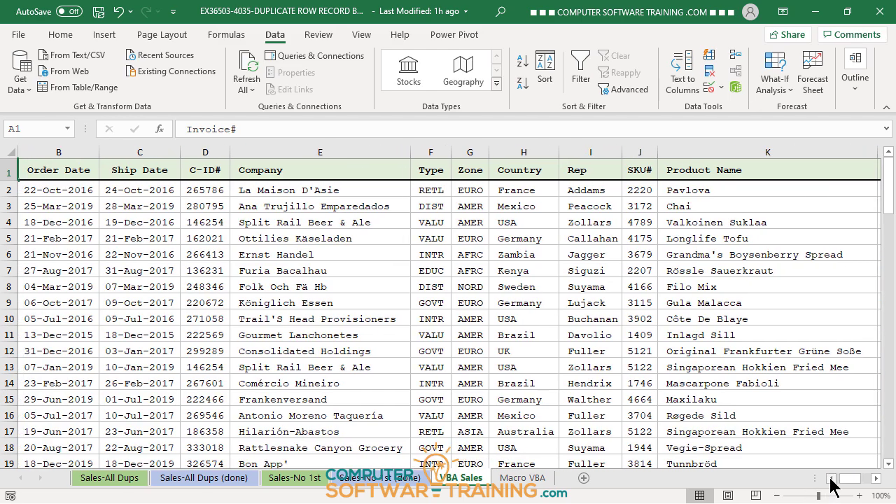
{"action": "left_click", "coordinate": [831, 479]}
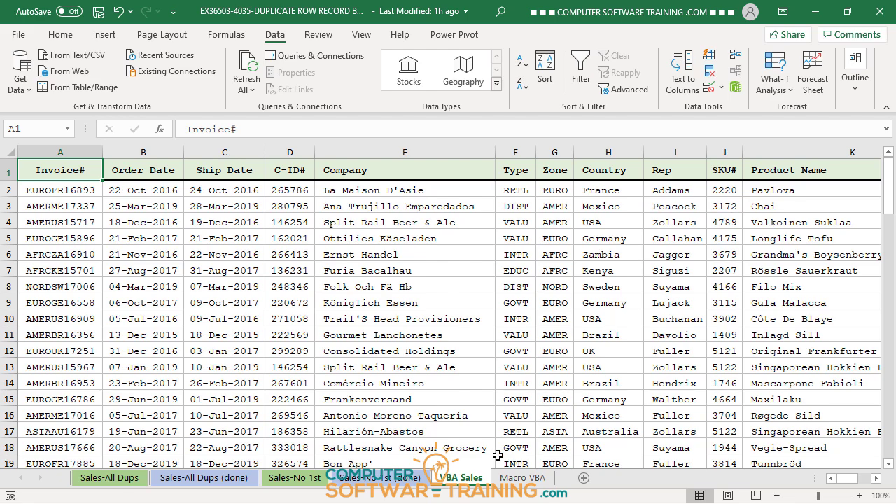
- Review the HIGHDUPS macro code on the Macro VBA sheet and copy it in full from B2:B24
{"action": "left_click", "coordinate": [529, 479]}
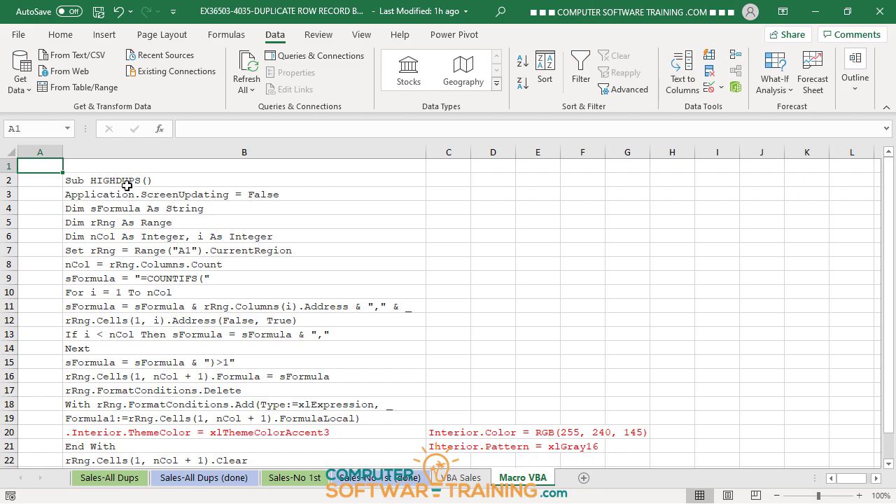
{"action": "scroll", "coordinate": [185, 255], "scroll_direction": "down", "scroll_amount": 3}
{"action": "scroll", "coordinate": [199, 278], "scroll_direction": "up", "scroll_amount": 3}
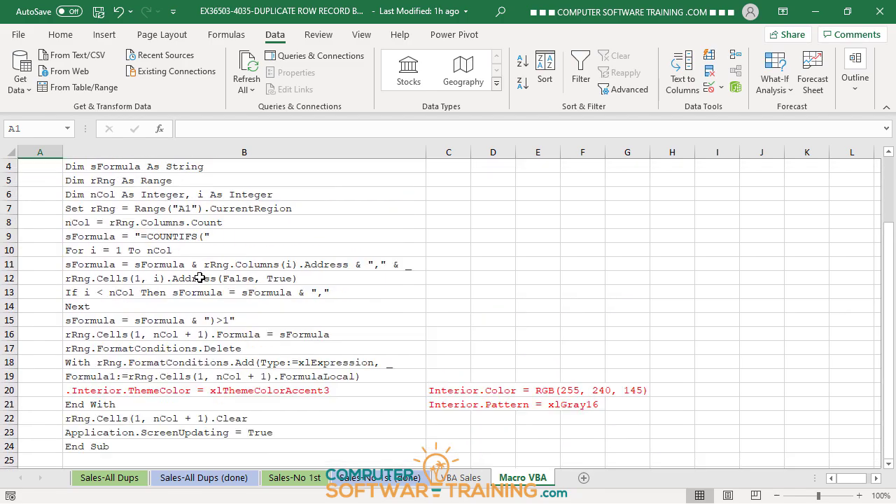
{"action": "scroll", "coordinate": [200, 278], "scroll_direction": "down", "scroll_amount": 3}
{"action": "scroll", "coordinate": [193, 263], "scroll_direction": "up", "scroll_amount": 3}
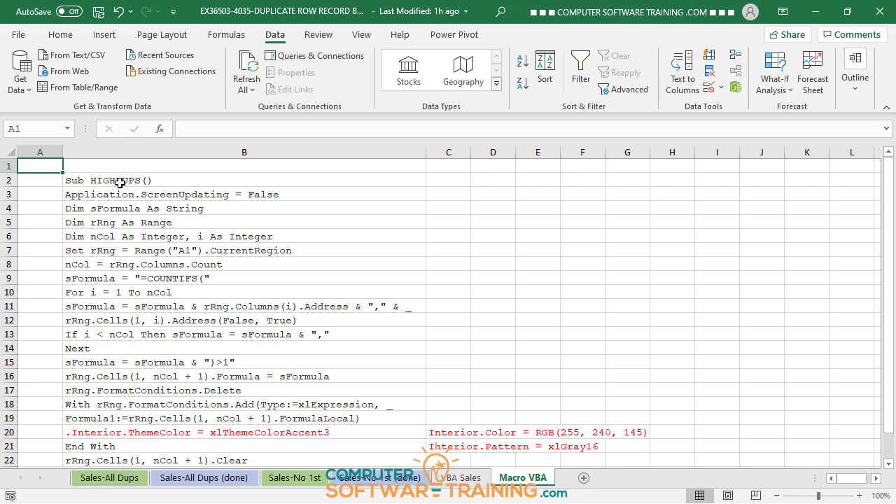
{"action": "left_click_drag", "start_coordinate": [120, 183], "coordinate": [129, 400]}
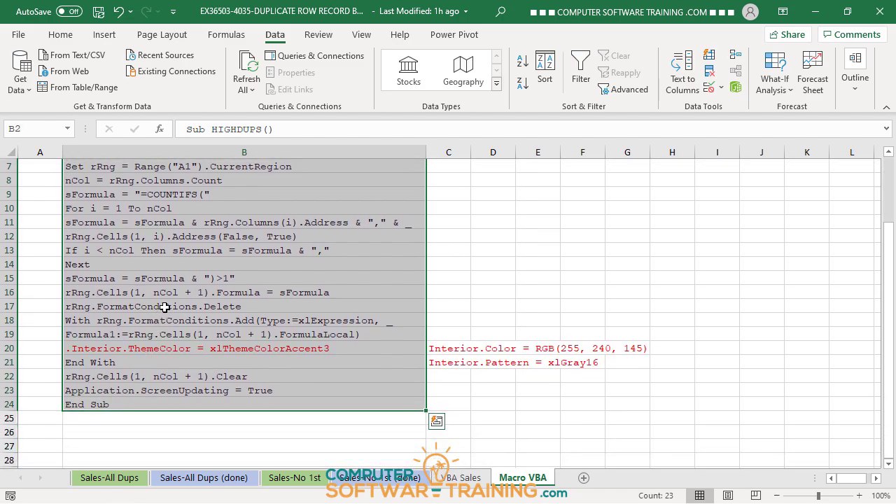
{"action": "right_click", "coordinate": [224, 273]}
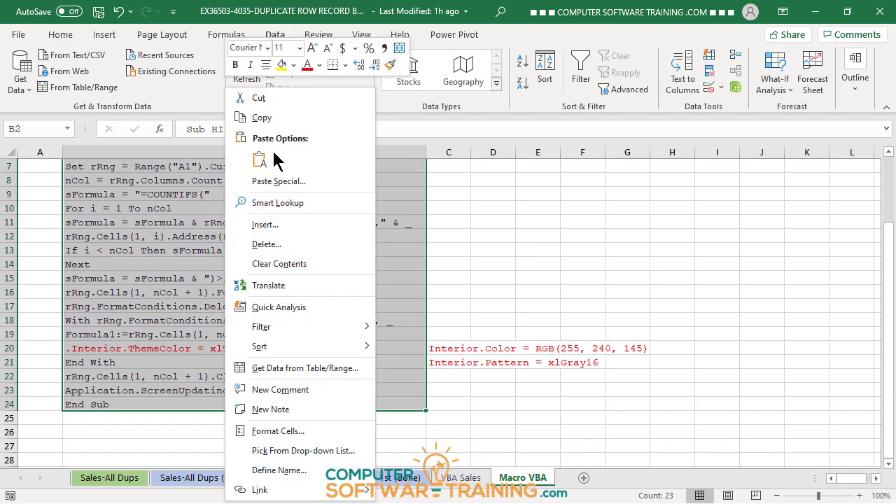
{"action": "left_click", "coordinate": [266, 117]}
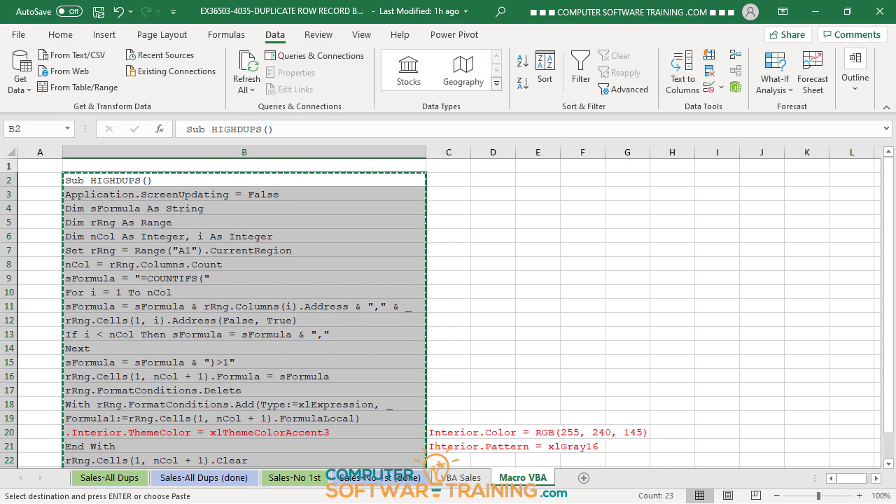
- Open the Visual Basic editor and insert a new module in the PERSONAL.XLSB project
{"action": "key", "text": "alt+F11"}
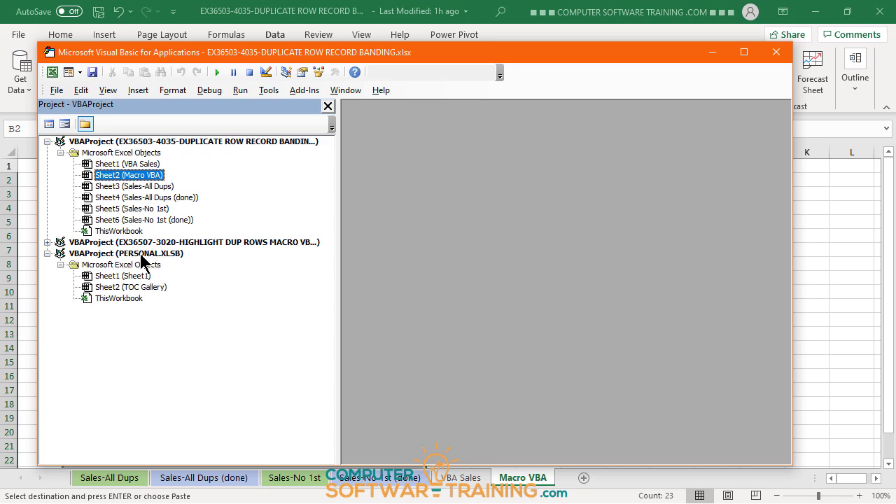
{"action": "right_click", "coordinate": [76, 271]}
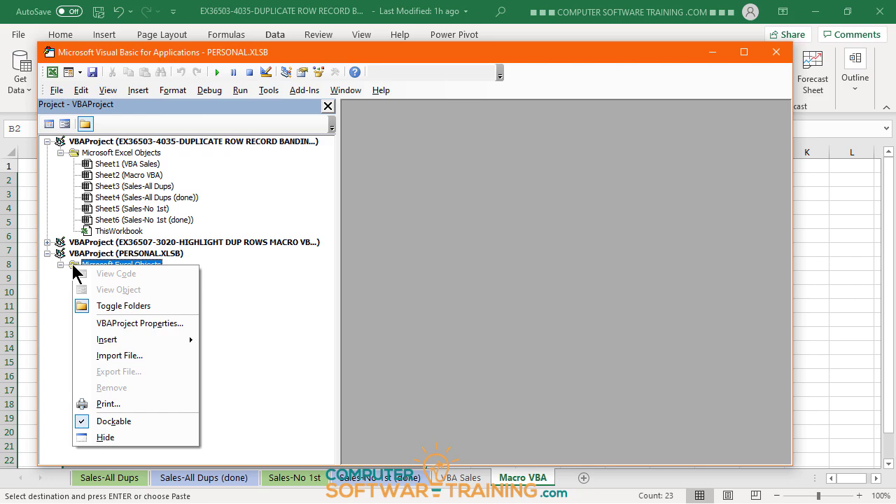
{"action": "mouse_move", "coordinate": [120, 345]}
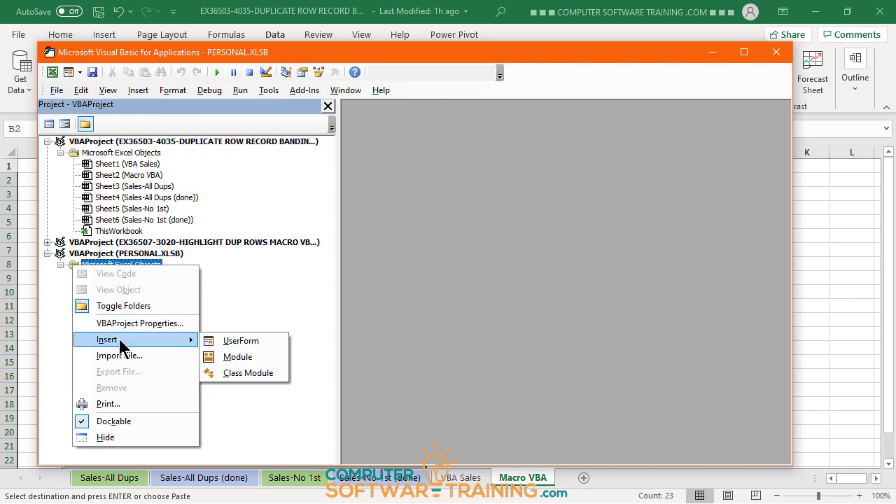
{"action": "left_click", "coordinate": [238, 360]}
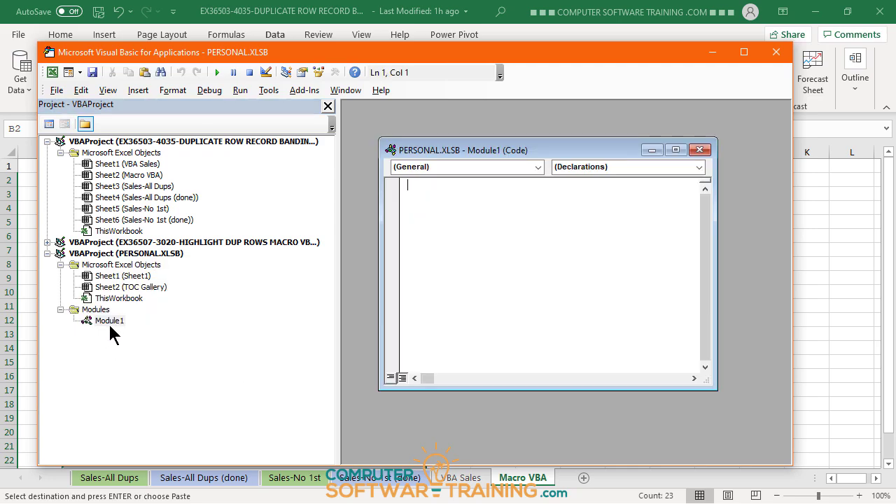
- Paste the copied HIGHDUPS code into Module1 of PERSONAL.XLSB, review it, and close the Visual Basic editor
{"action": "right_click", "coordinate": [431, 190]}
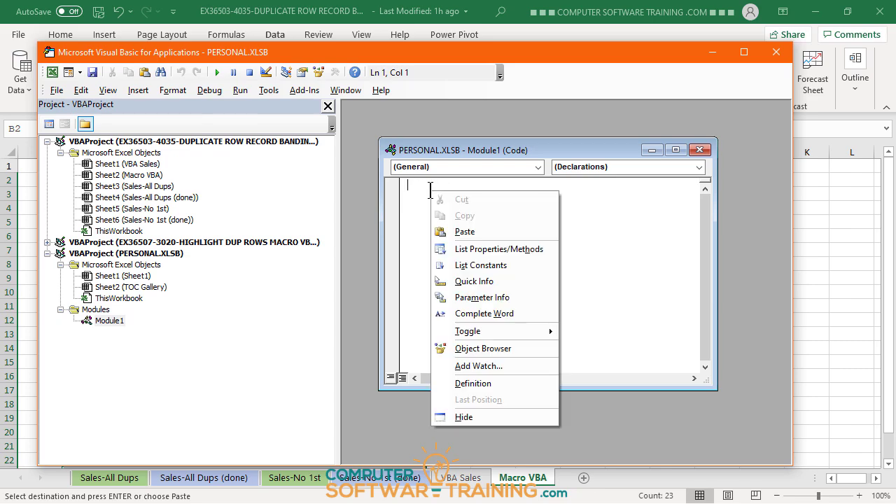
{"action": "left_click", "coordinate": [462, 232]}
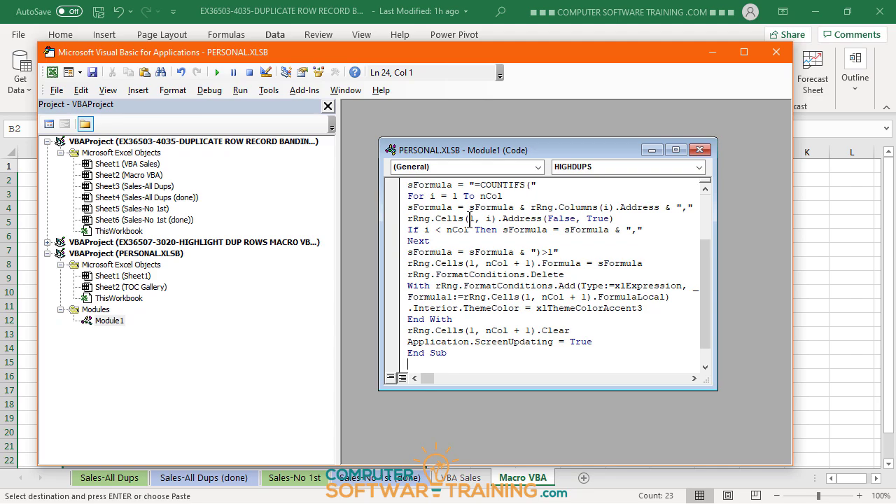
{"action": "scroll", "coordinate": [611, 297], "scroll_direction": "up", "scroll_amount": 3}
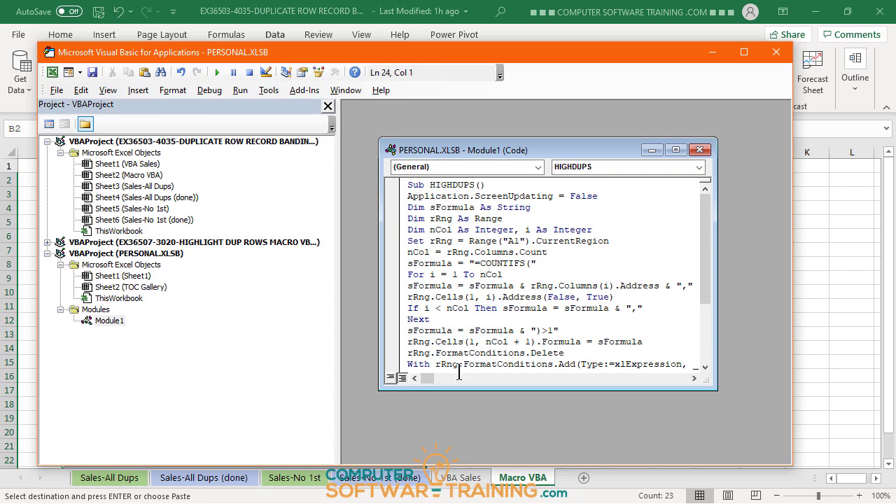
{"action": "scroll", "coordinate": [524, 286], "scroll_direction": "down", "scroll_amount": 3}
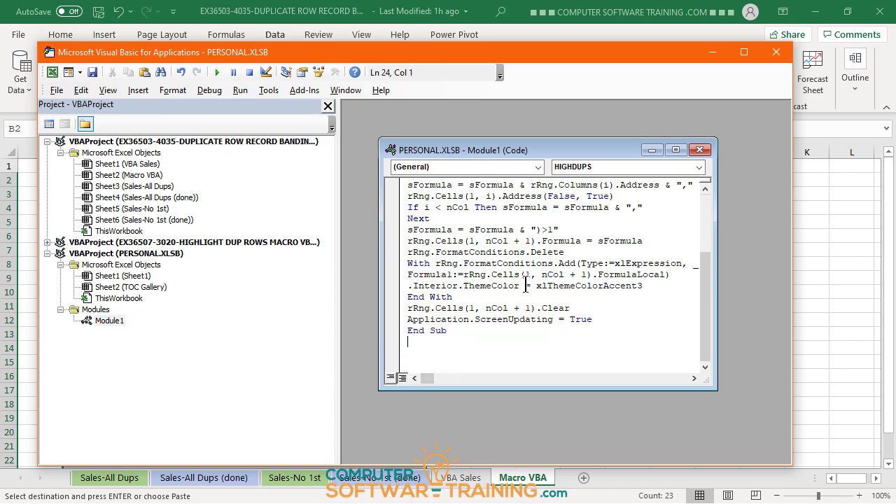
{"action": "scroll", "coordinate": [525, 286], "scroll_direction": "up", "scroll_amount": 2}
{"action": "scroll", "coordinate": [526, 286], "scroll_direction": "down", "scroll_amount": 2}
{"action": "scroll", "coordinate": [526, 286], "scroll_direction": "up", "scroll_amount": 3}
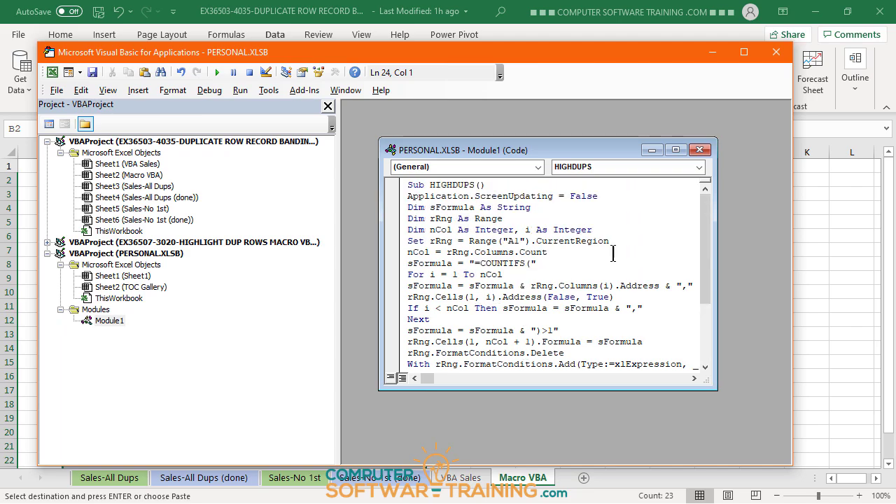
{"action": "left_click", "coordinate": [776, 53]}
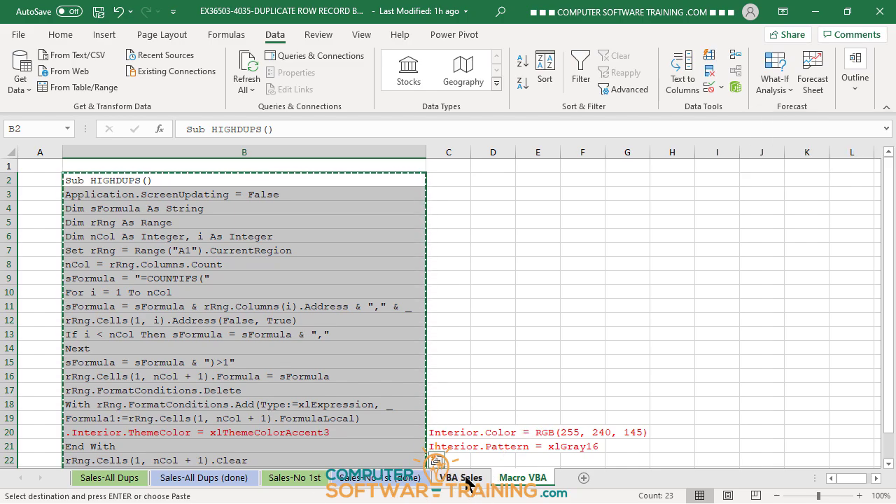
{"action": "left_click", "coordinate": [708, 317]}
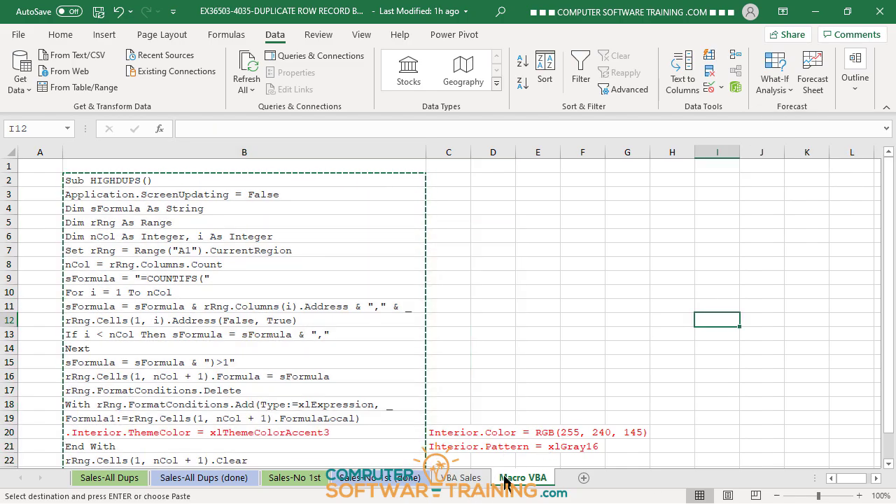
- Run the PERSONAL.XLSB!HIGHDUPS macro on the VBA Sales sheet with a cell of the sales data selected
{"action": "left_click", "coordinate": [463, 482]}
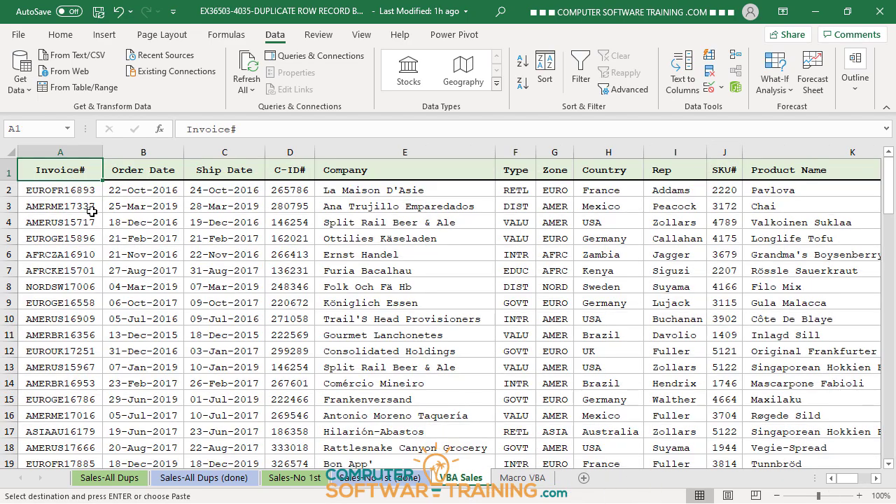
{"action": "left_click", "coordinate": [70, 191]}
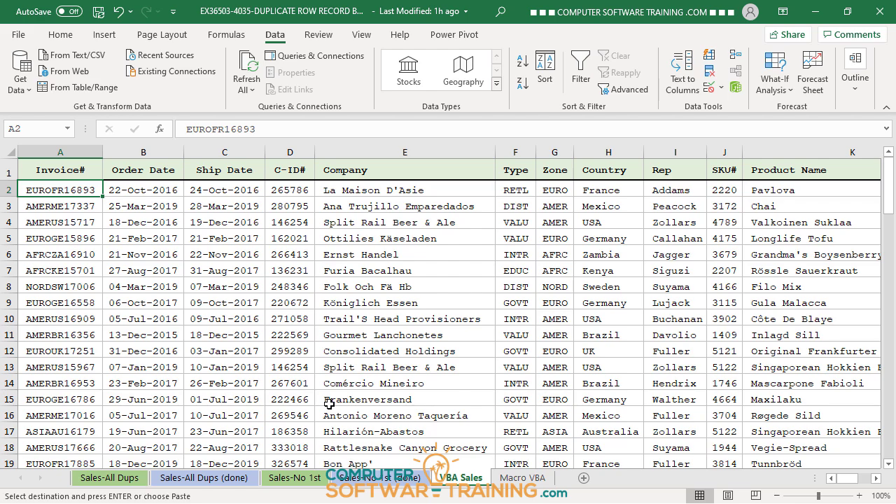
{"action": "left_click", "coordinate": [361, 35]}
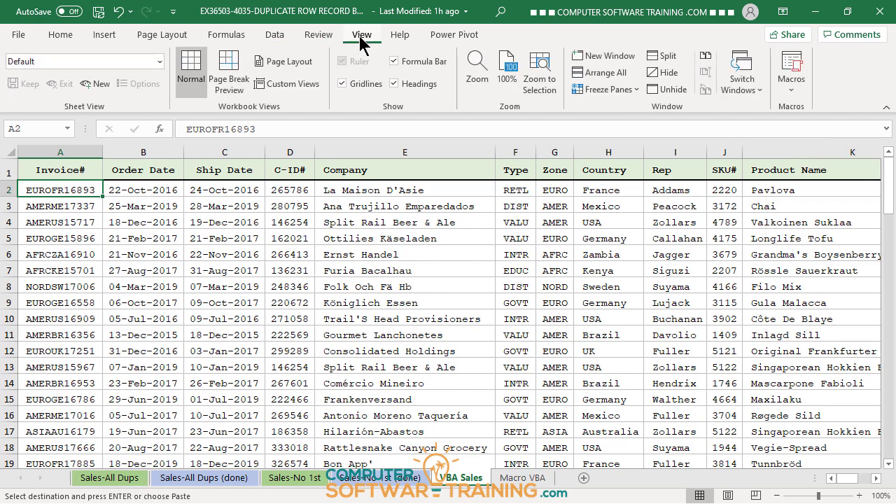
{"action": "left_click", "coordinate": [790, 91]}
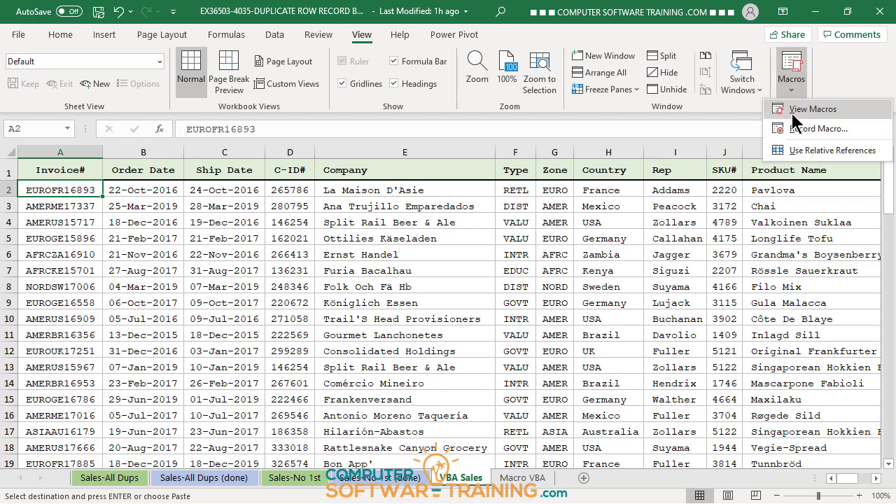
{"action": "left_click", "coordinate": [803, 110]}
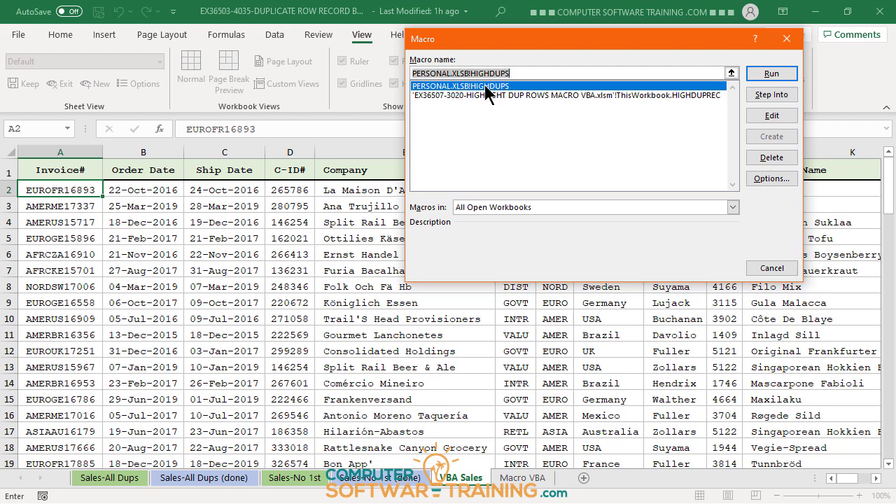
{"action": "left_click", "coordinate": [457, 85]}
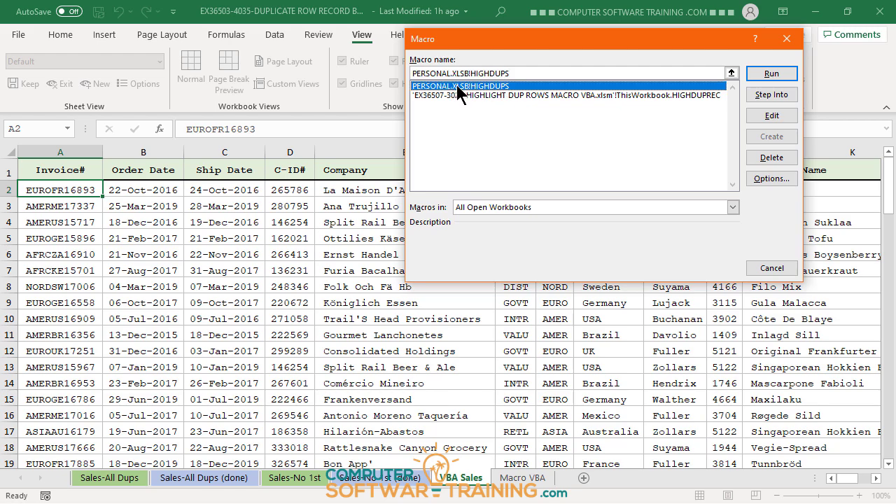
{"action": "left_click", "coordinate": [771, 73]}
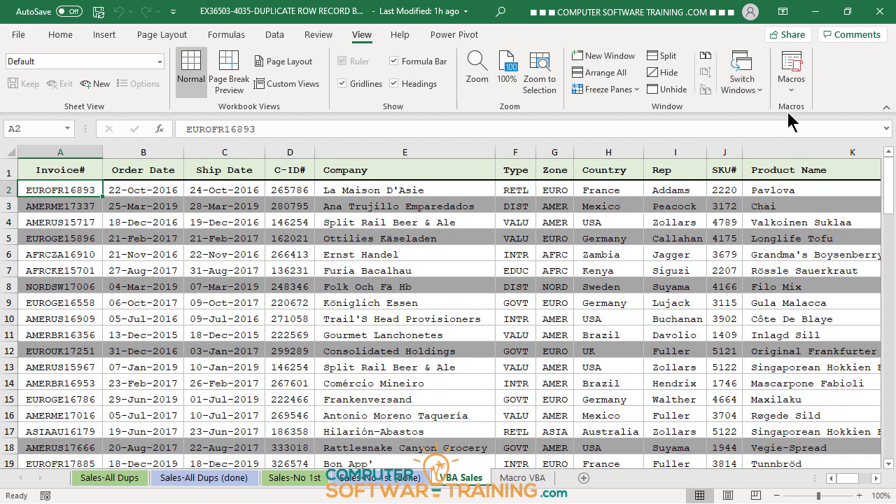
{"action": "left_click", "coordinate": [791, 87]}
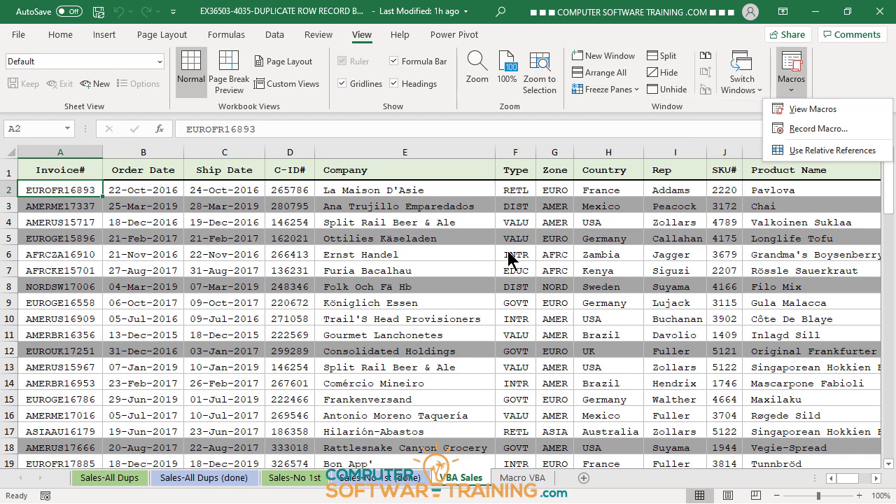
{"action": "left_click", "coordinate": [481, 235]}
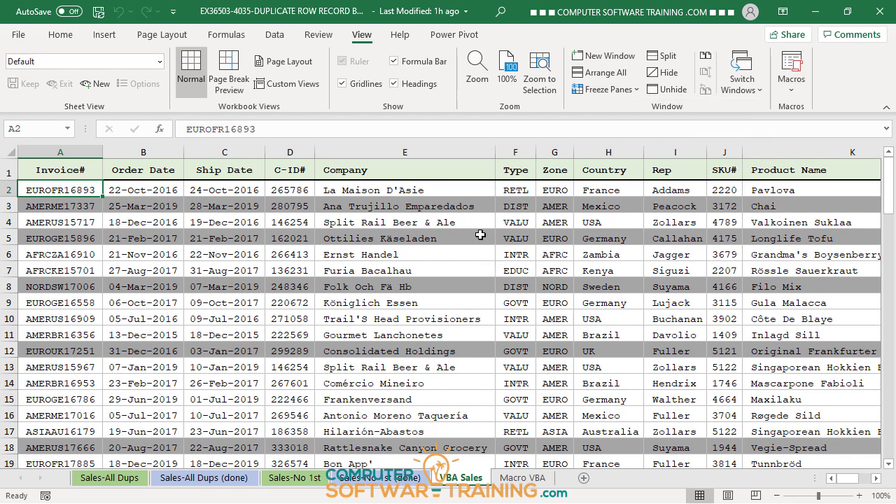
{"action": "left_click", "coordinate": [481, 236]}
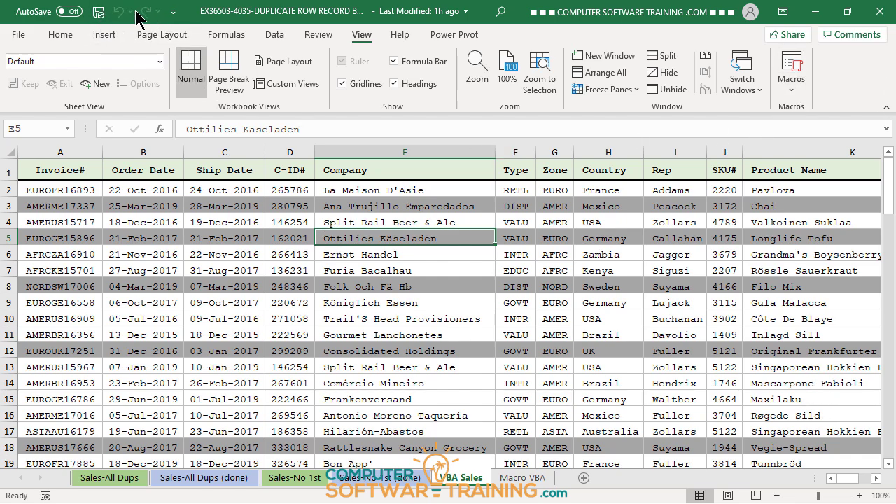
- Add the PERSONAL.XLSB!HIGHDUPS macro to the Quick Access Toolbar for all documents
{"action": "left_click", "coordinate": [174, 12]}
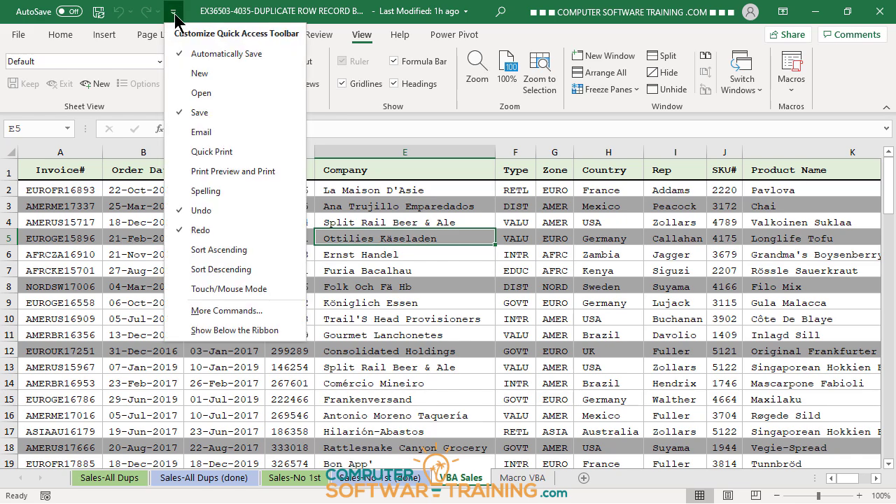
{"action": "left_click", "coordinate": [228, 309]}
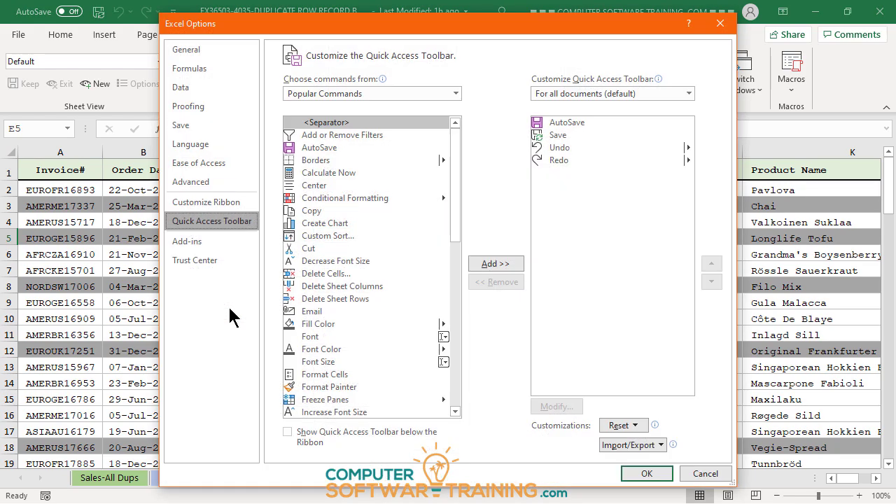
{"action": "left_click", "coordinate": [370, 94]}
{"action": "left_click", "coordinate": [303, 148]}
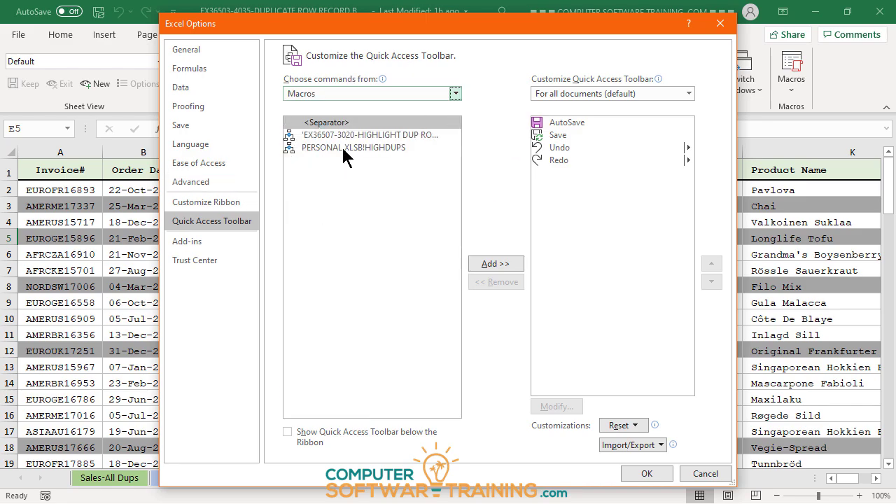
{"action": "left_click", "coordinate": [350, 148]}
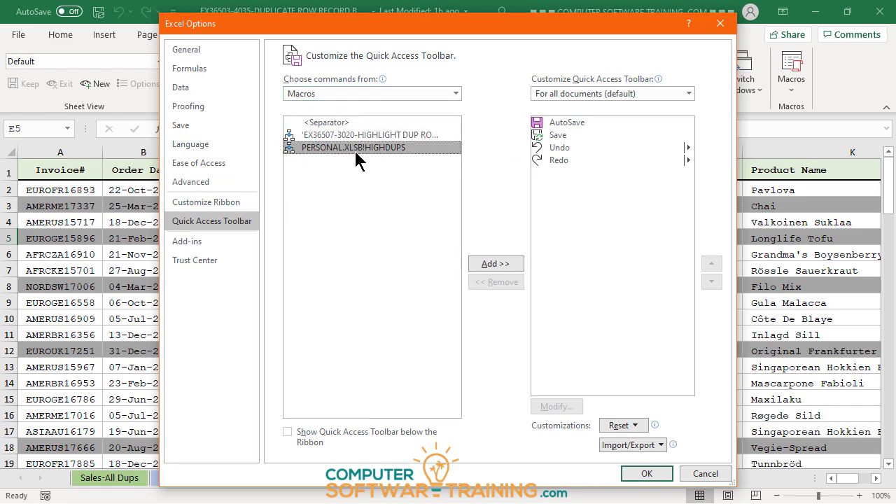
{"action": "left_click", "coordinate": [488, 264]}
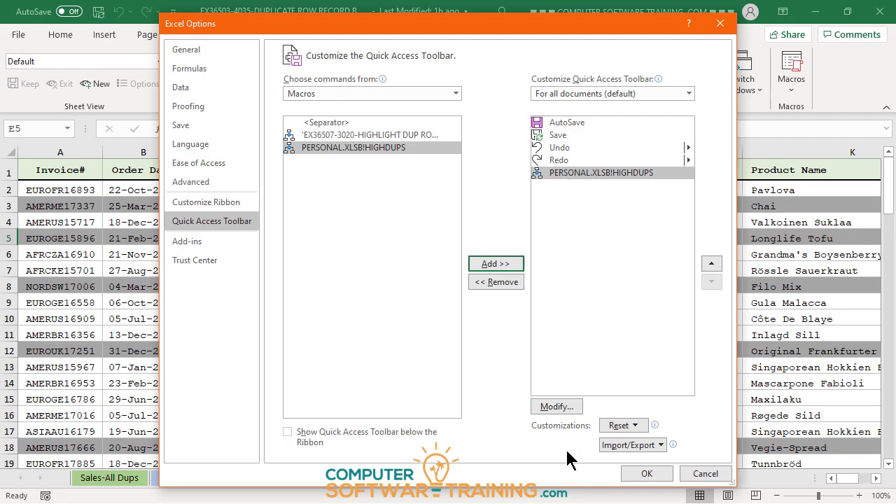
- Assign the smiley face symbol to the HIGHDUPS macro's Quick Access Toolbar entry and apply the customization
{"action": "left_click", "coordinate": [558, 408]}
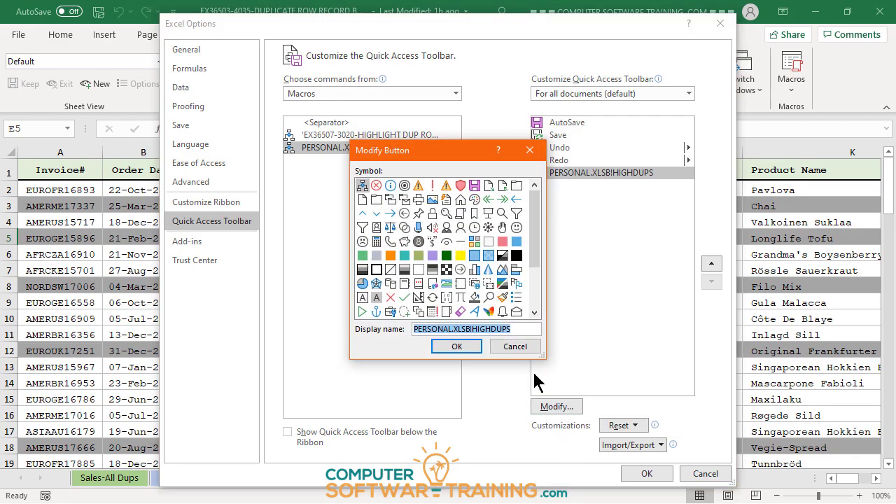
{"action": "left_click", "coordinate": [517, 228]}
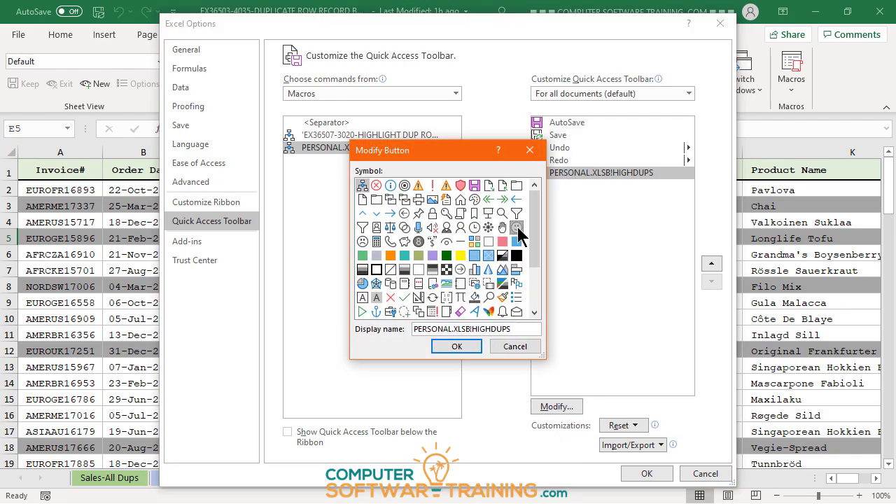
{"action": "left_click", "coordinate": [463, 346]}
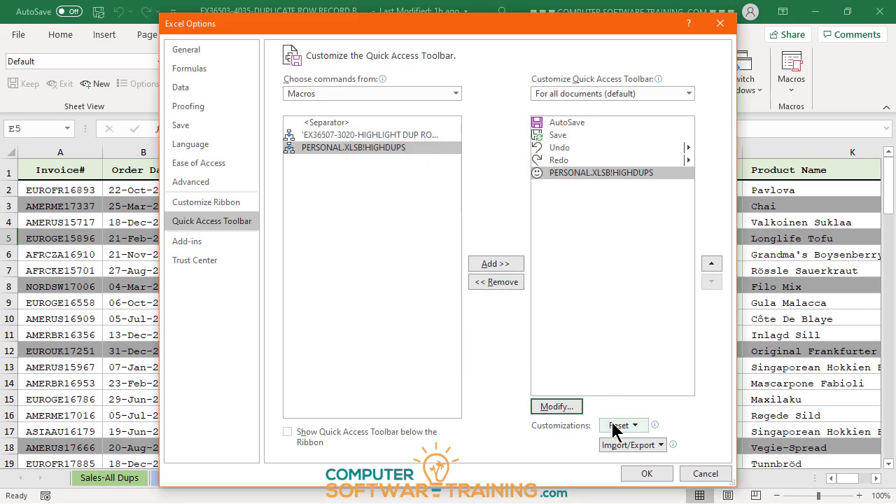
{"action": "left_click", "coordinate": [647, 474]}
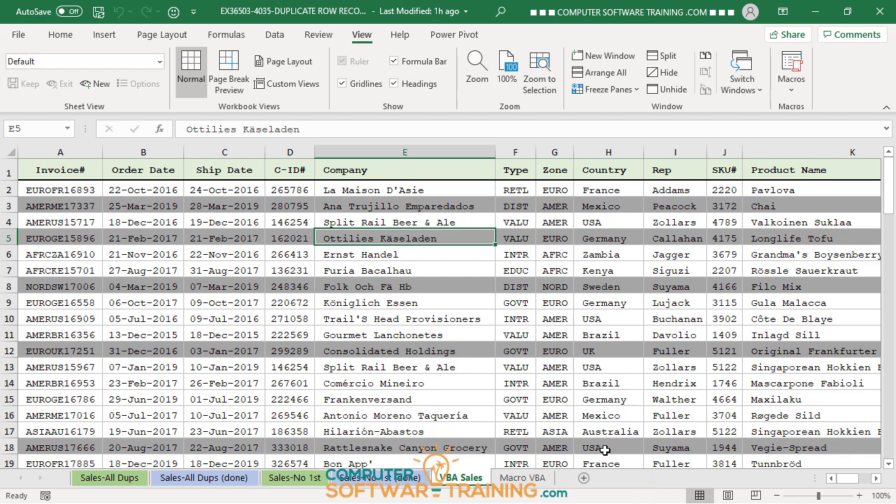
{"action": "left_click", "coordinate": [396, 319]}
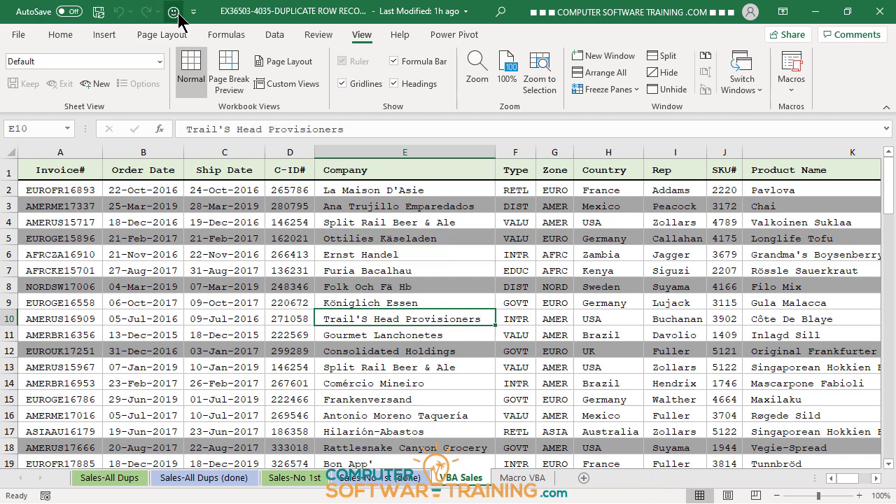